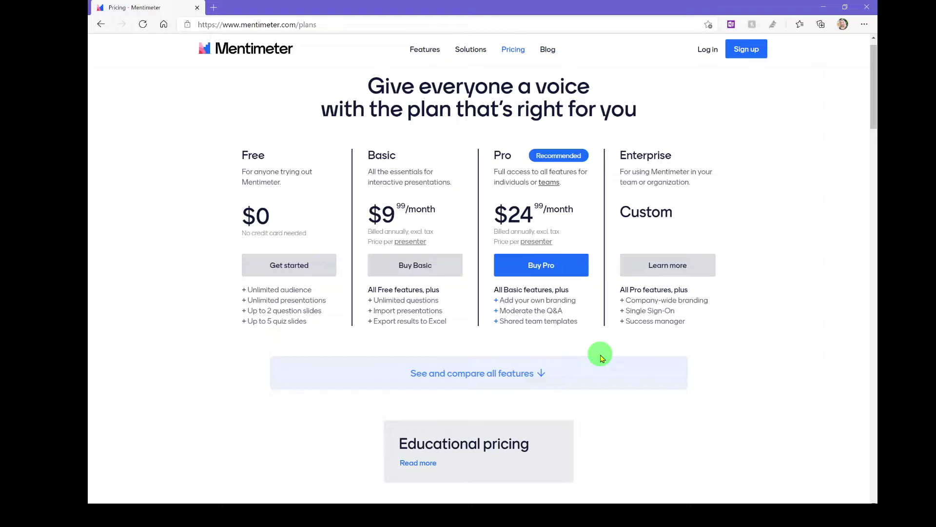
# Log in to the existing Mentimeter account with the account's e-mail address and password
pyautogui.click(705, 54)
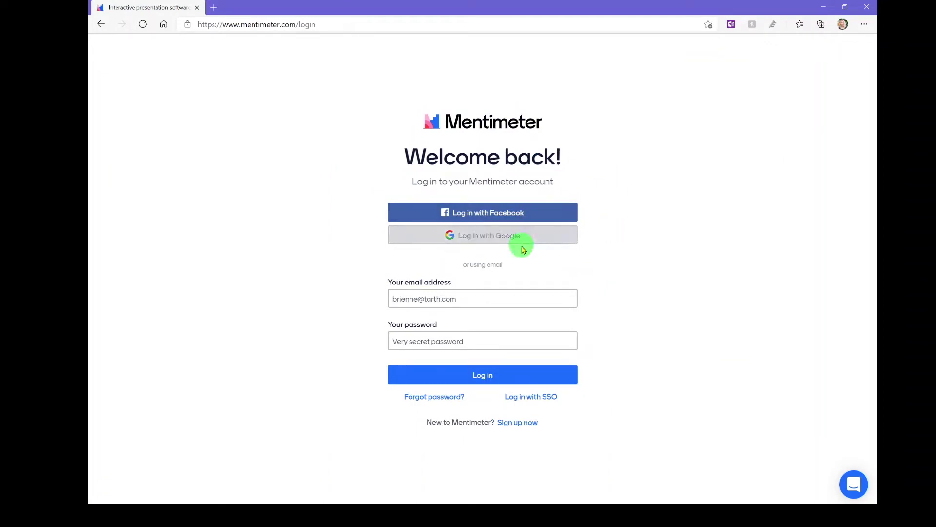
pyautogui.click(508, 291)
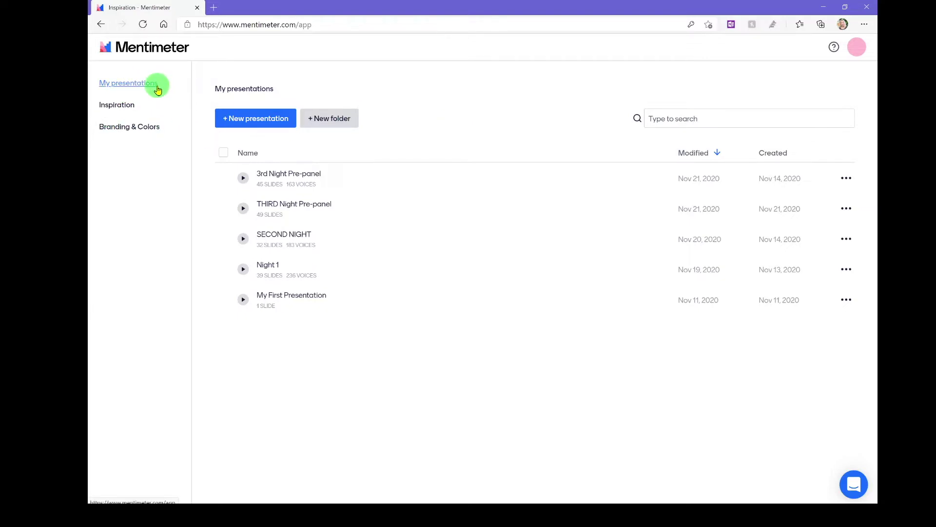
# Browse the Inspiration templates, including the Speakers, Teachers & students, Private events and Fun competitions categories
pyautogui.click(123, 110)
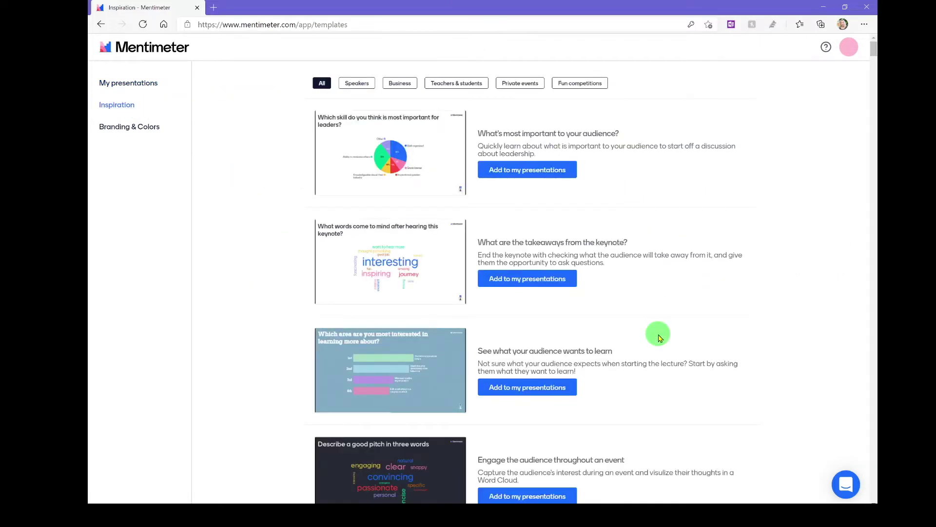
pyautogui.scroll(-8, 658, 338)
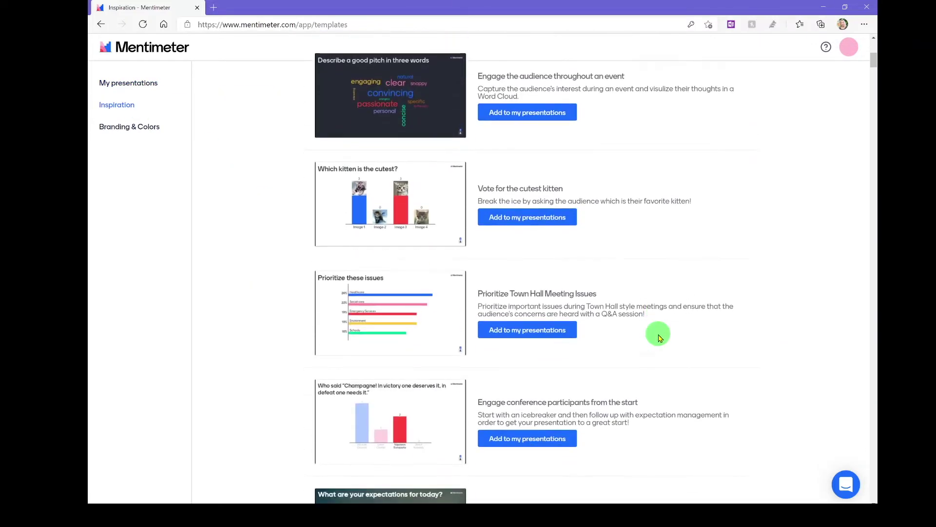
pyautogui.scroll(-5, 659, 337)
pyautogui.scroll(13, 658, 335)
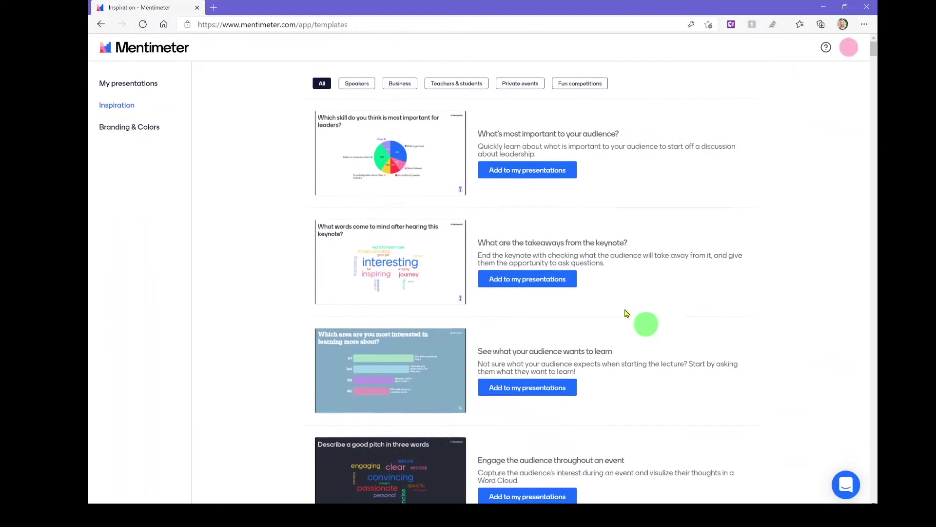
pyautogui.click(357, 88)
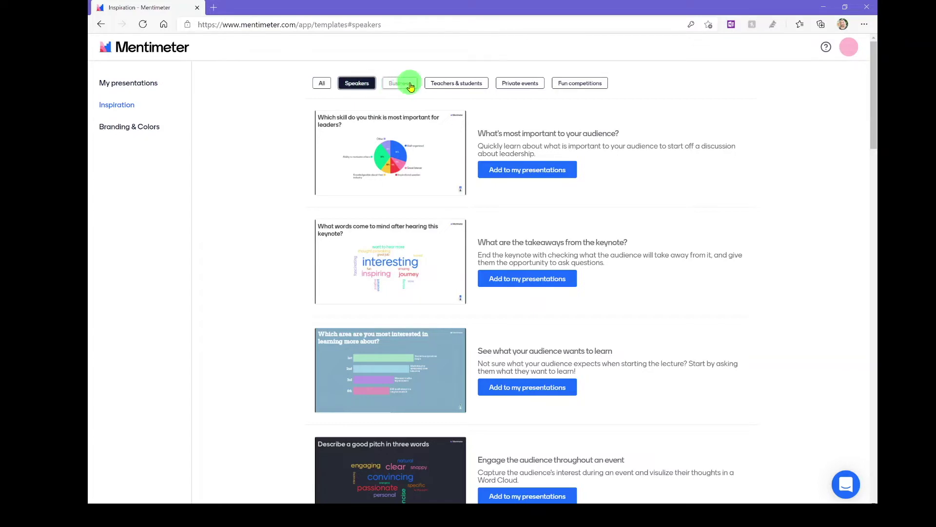
pyautogui.click(451, 87)
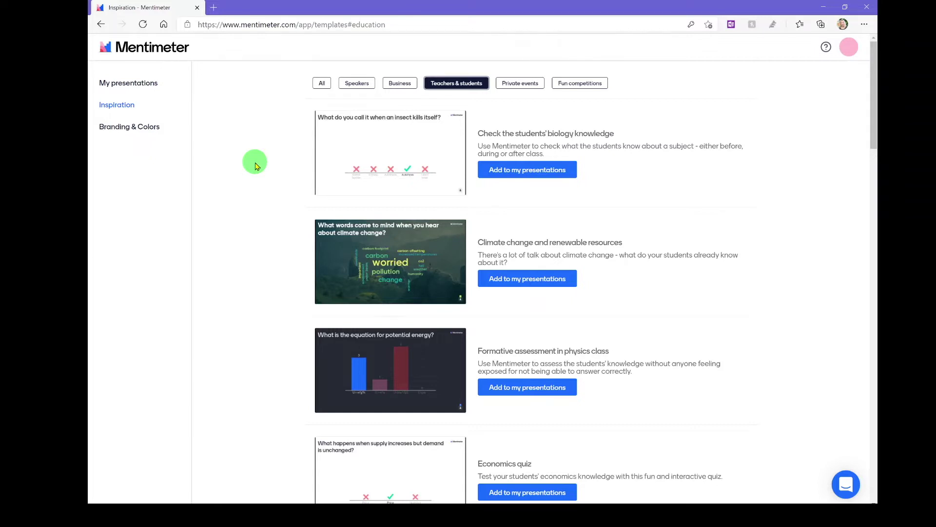
pyautogui.click(520, 83)
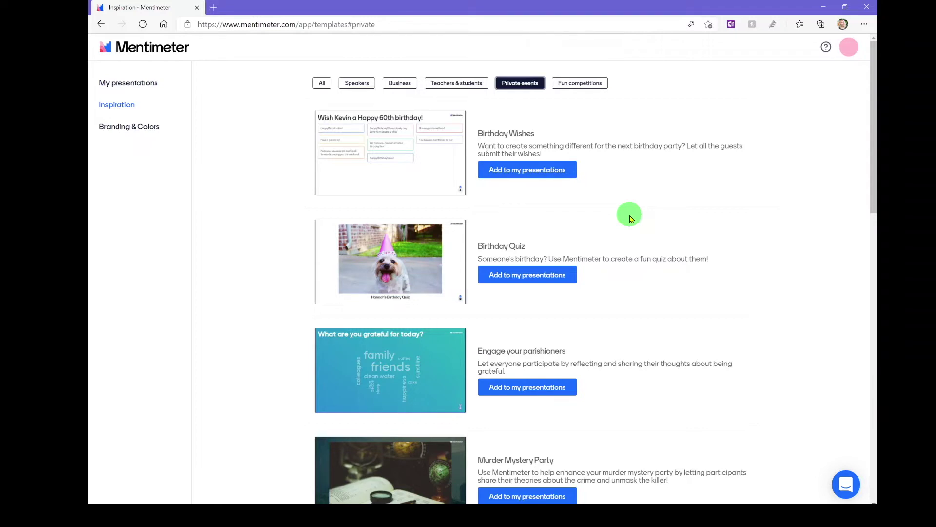
pyautogui.click(580, 83)
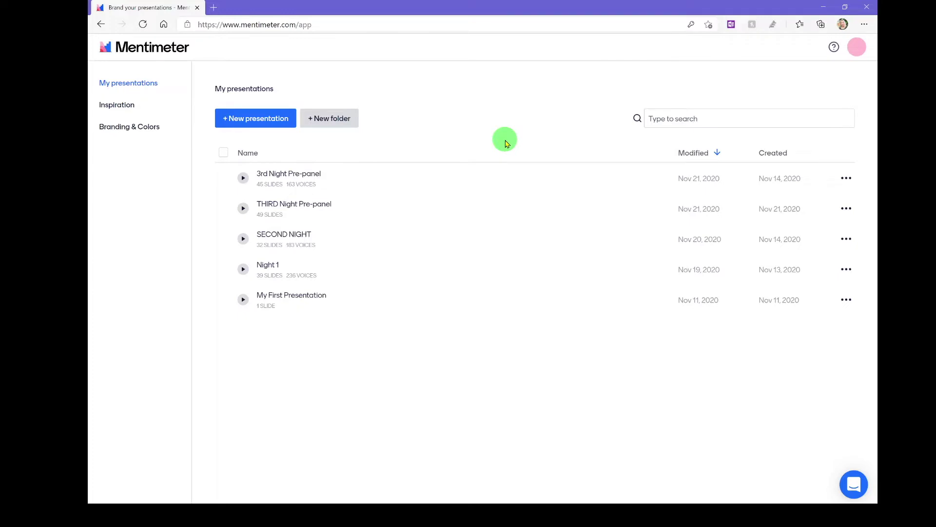
# Create a new presentation named Kherhen from the My presentations page
pyautogui.click(277, 122)
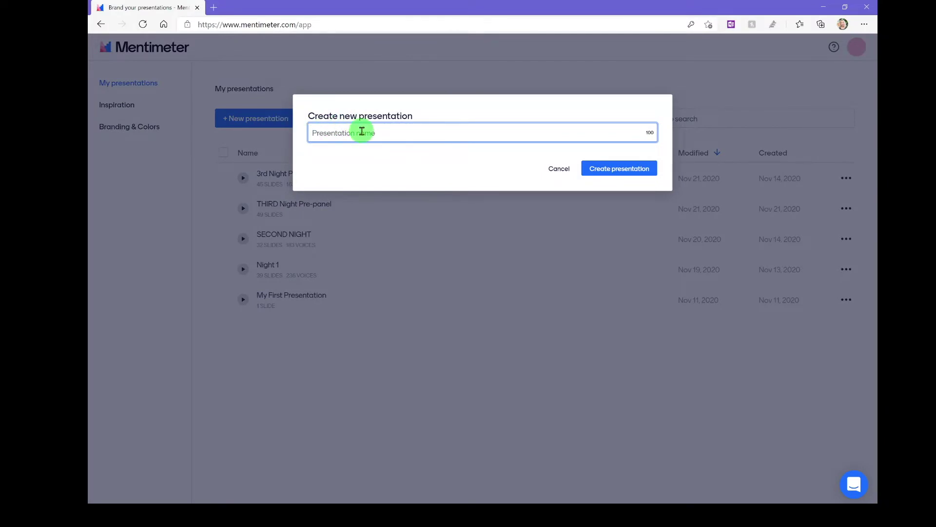
pyautogui.write('Kherhen')
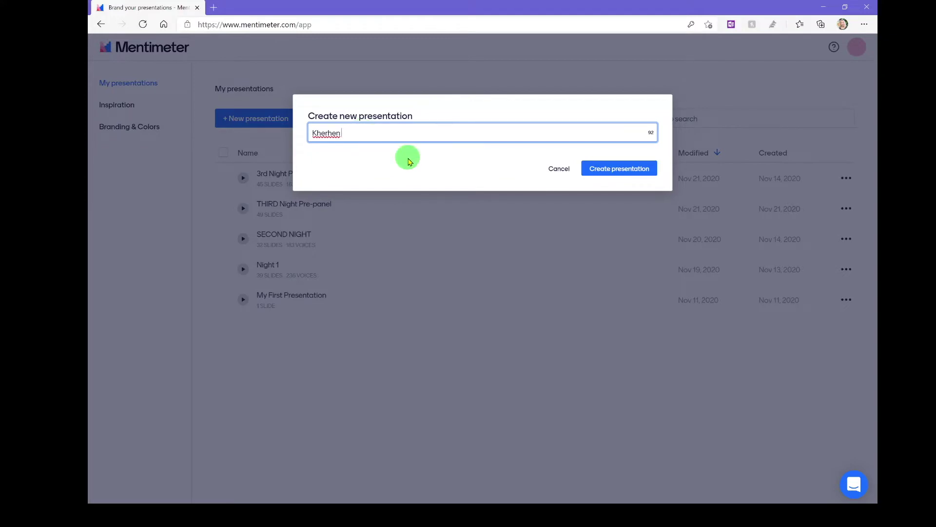
pyautogui.click(617, 168)
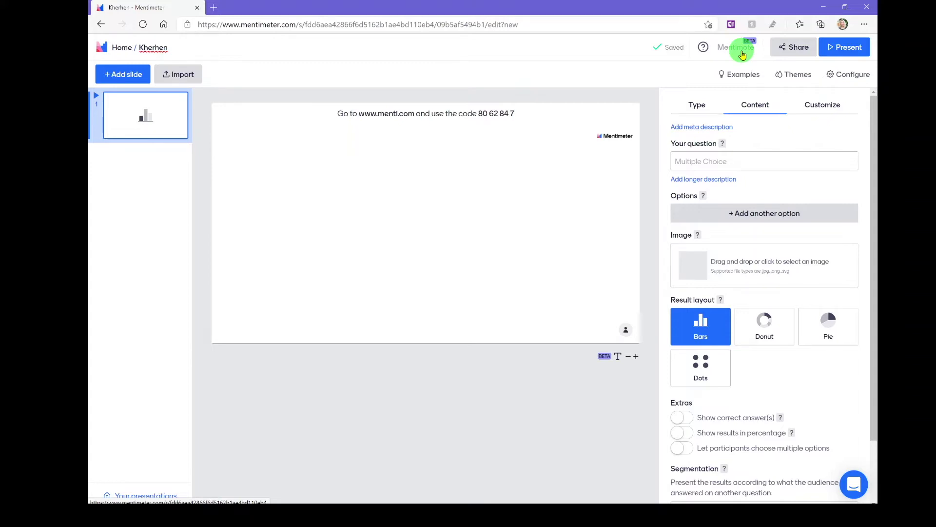
# Review the presentation's participation and sharing options and copy the link to the live results
pyautogui.click(798, 54)
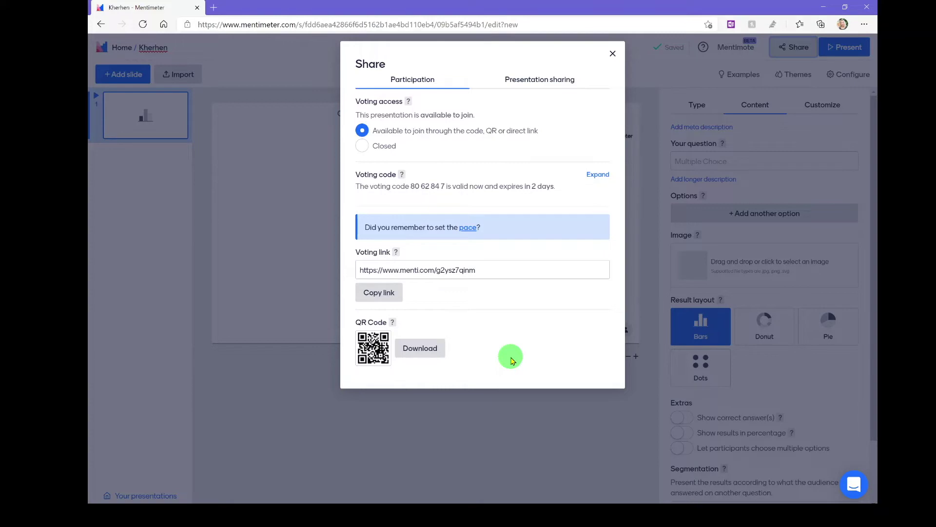
pyautogui.click(540, 80)
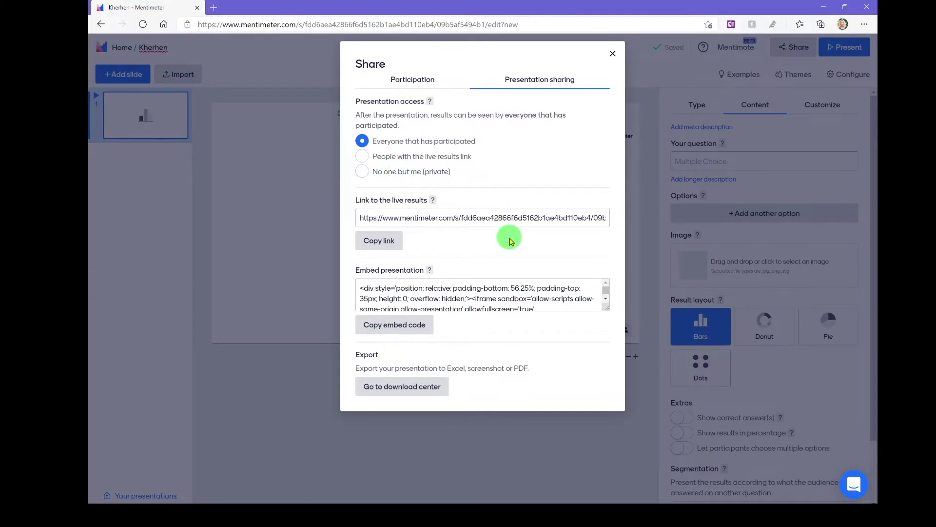
pyautogui.click(377, 240)
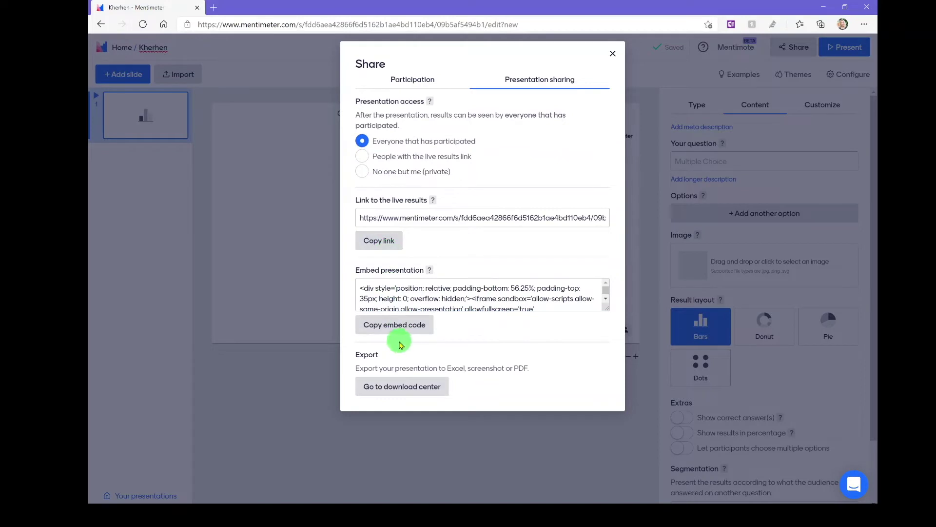
pyautogui.press('Escape')
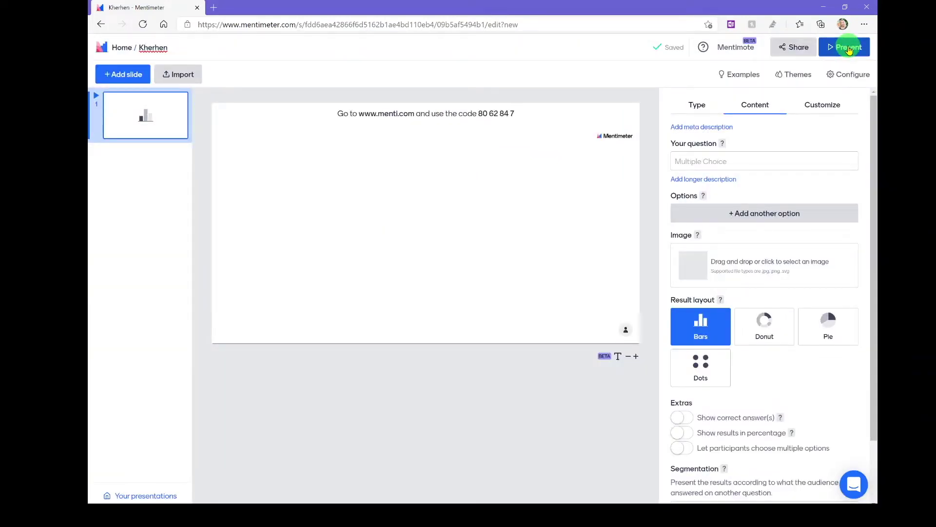
# Browse the example slides, filter them by the Icebreaker purpose, and add the "Who would you rather have lunch with?" slide
pyautogui.click(684, 75)
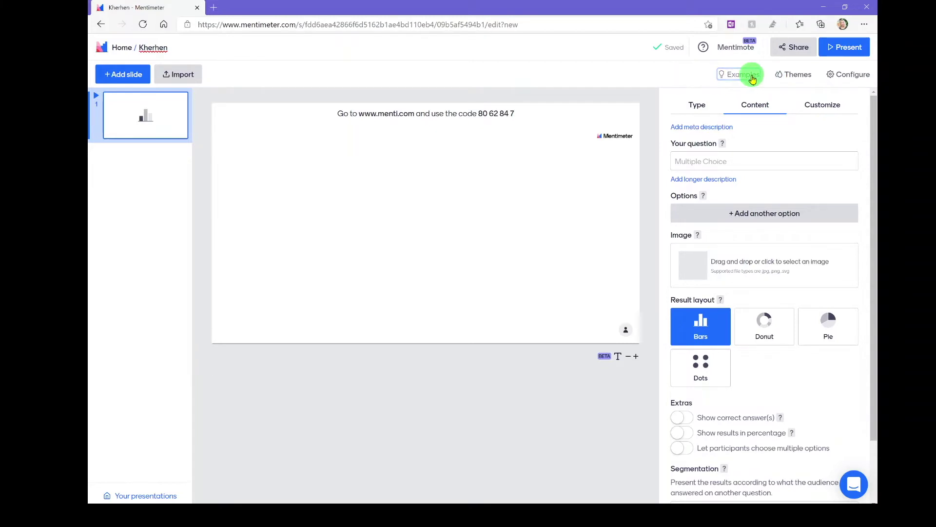
pyautogui.click(751, 75)
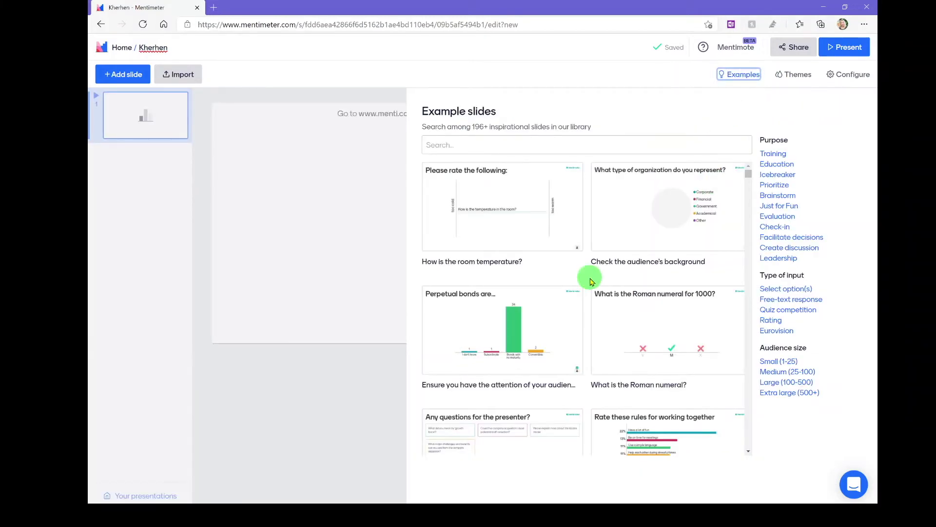
pyautogui.scroll(-10, 590, 282)
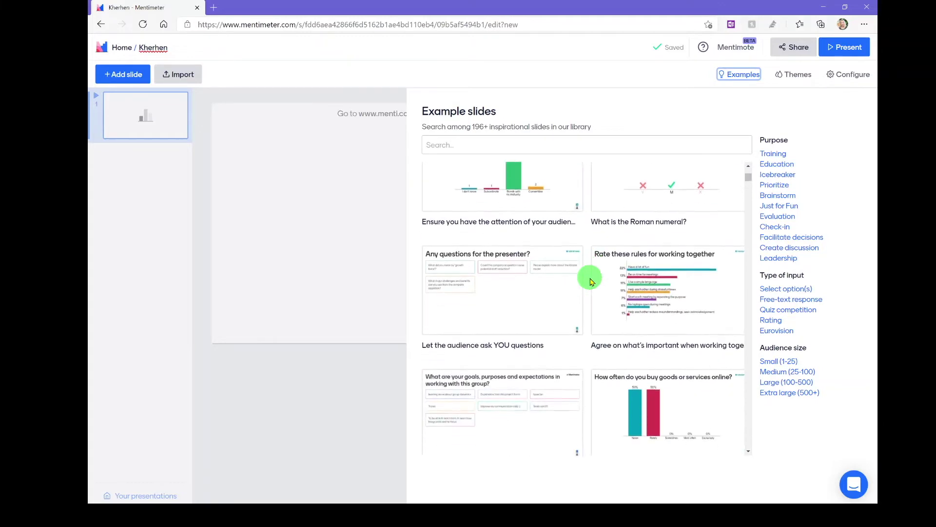
pyautogui.scroll(-7, 590, 282)
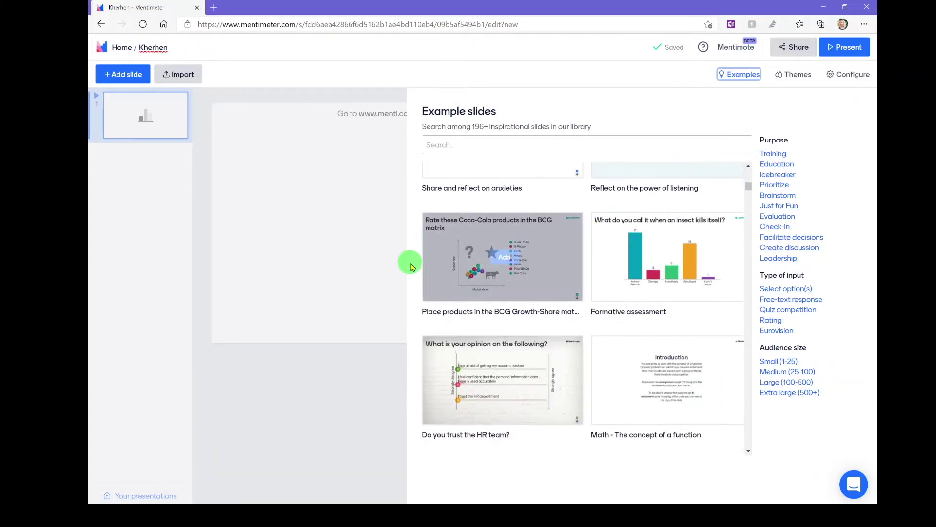
pyautogui.scroll(-1, 581, 373)
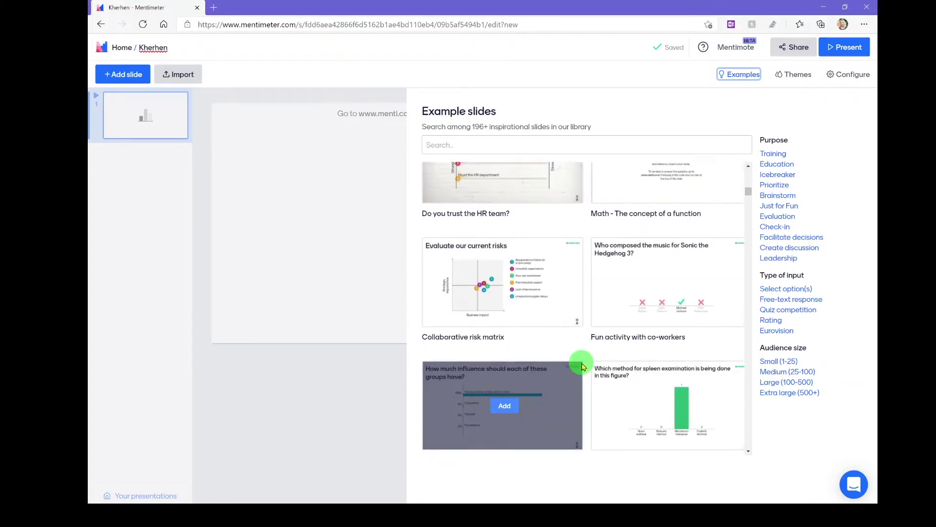
pyautogui.scroll(6, 581, 339)
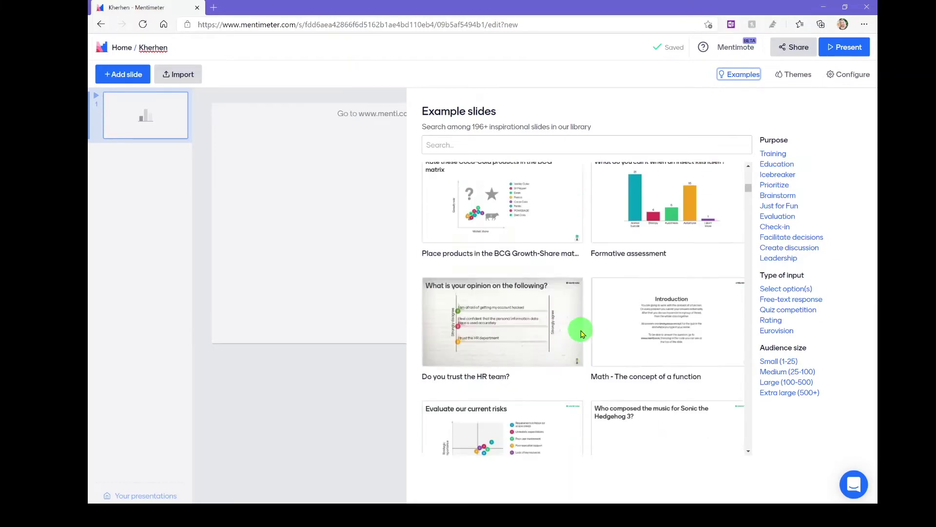
pyautogui.scroll(4, 581, 334)
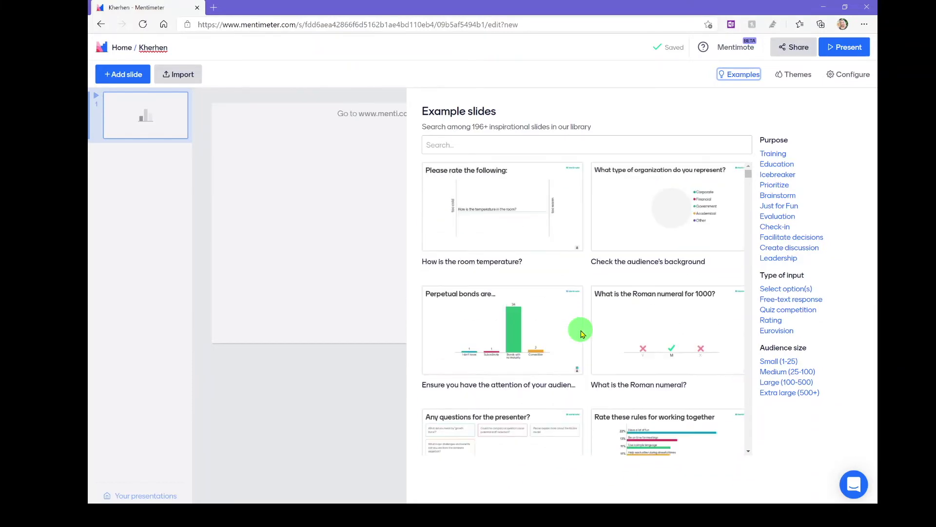
pyautogui.click(791, 177)
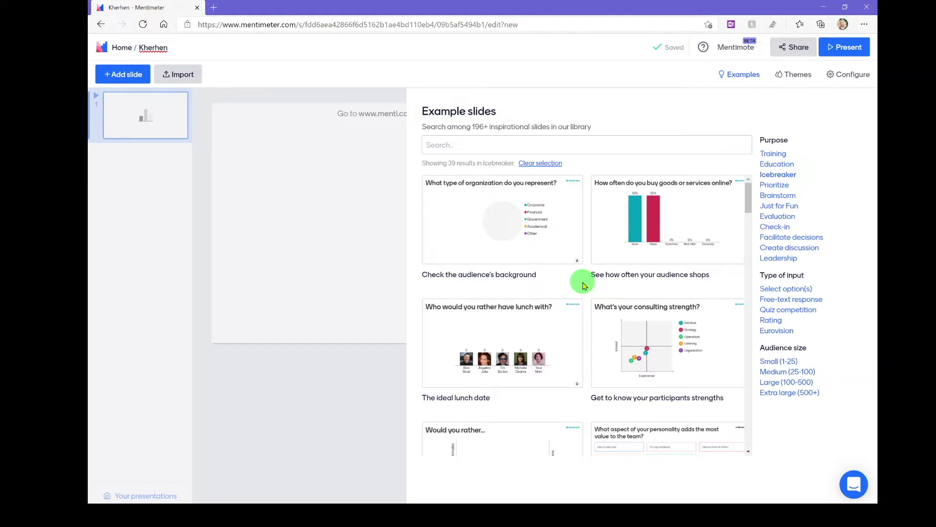
pyautogui.click(507, 344)
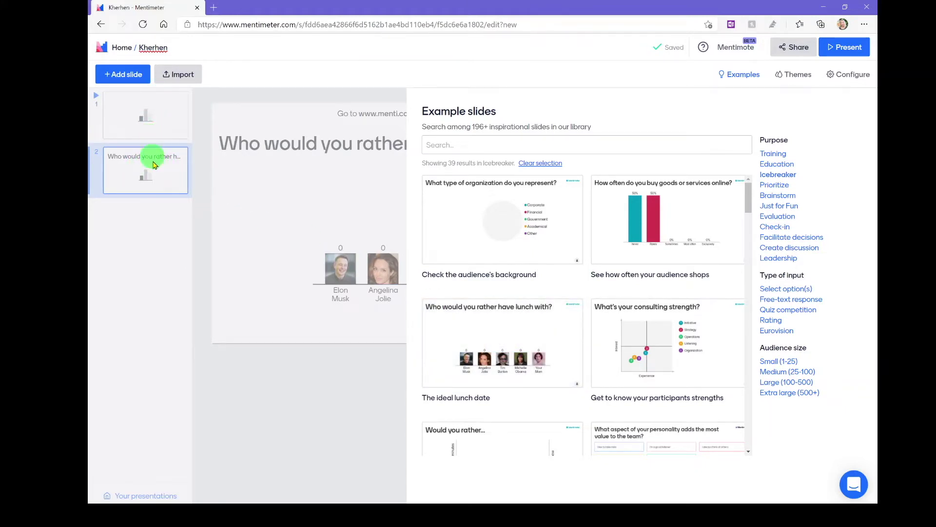
pyautogui.click(209, 216)
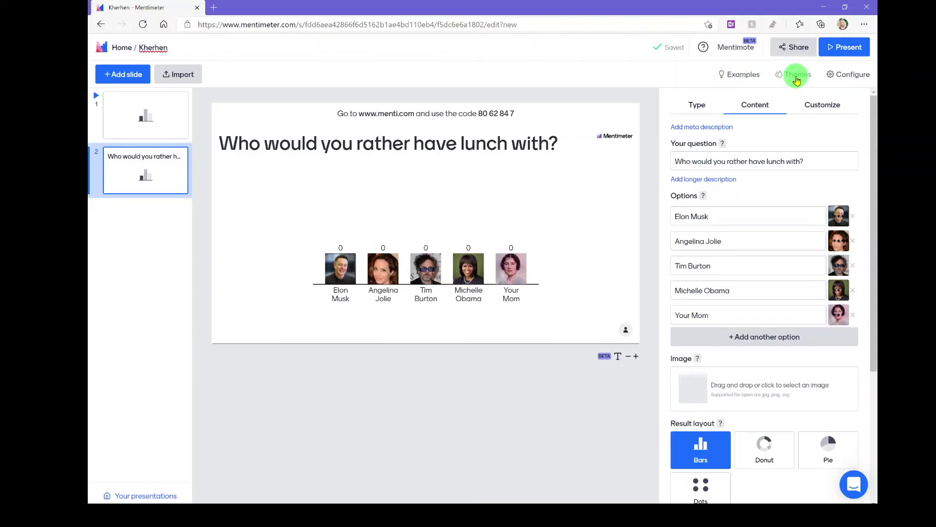
# Apply the Menti Dark theme to the presentation
pyautogui.click(793, 75)
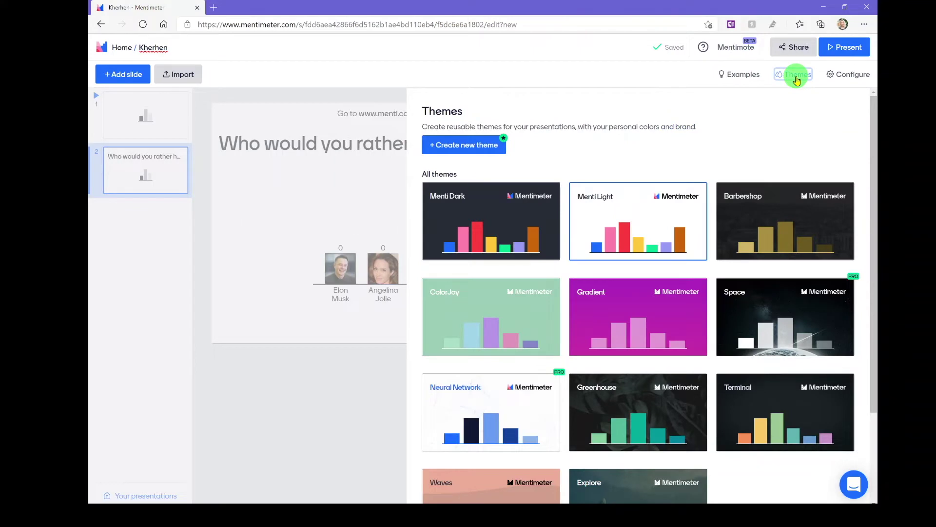
pyautogui.click(545, 232)
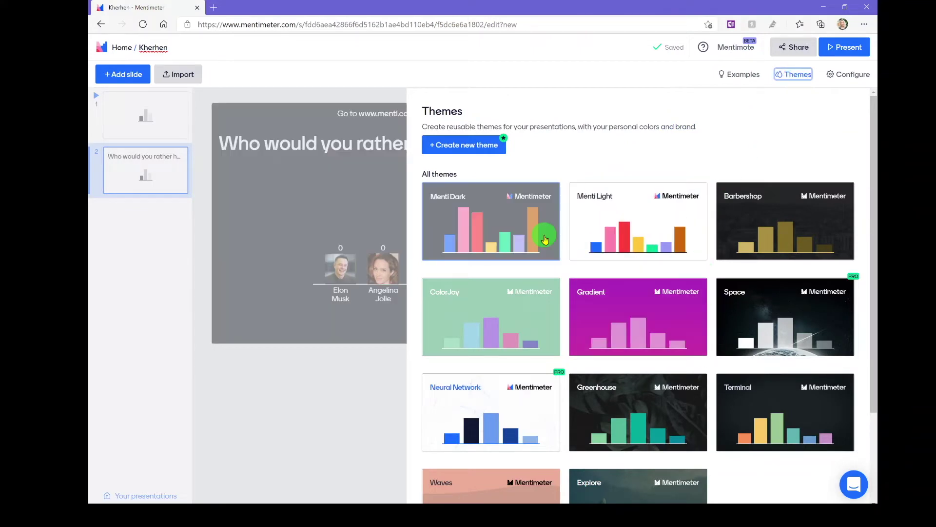
# Review the audience question settings in the presentation configuration and let the audience react with comments
pyautogui.click(849, 74)
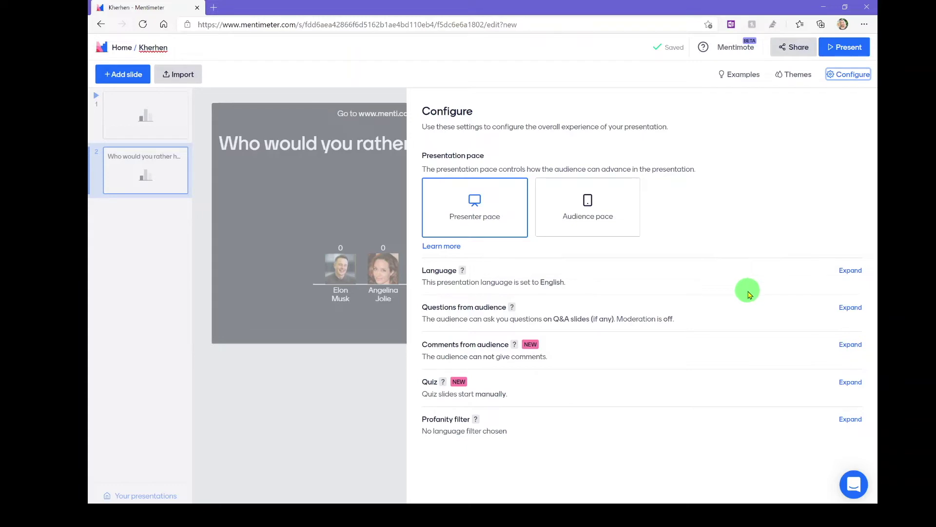
pyautogui.click(850, 307)
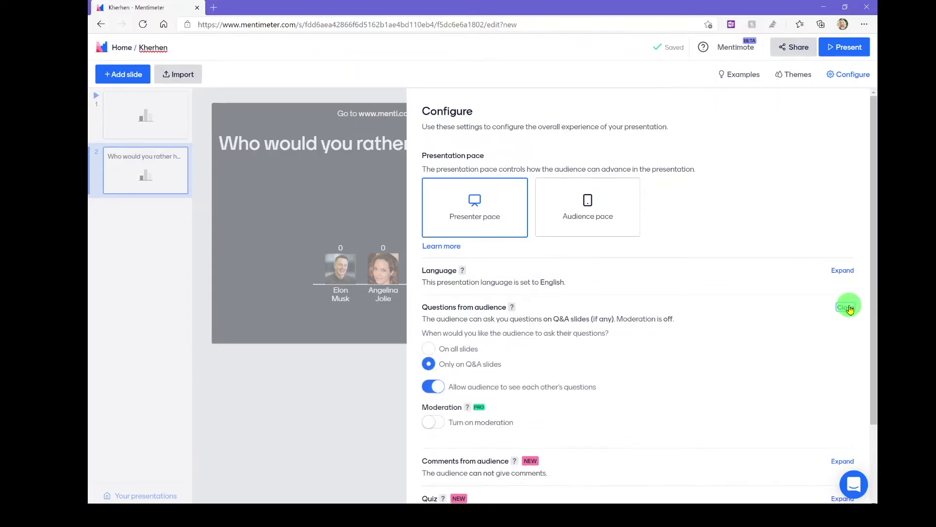
pyautogui.scroll(-1, 546, 386)
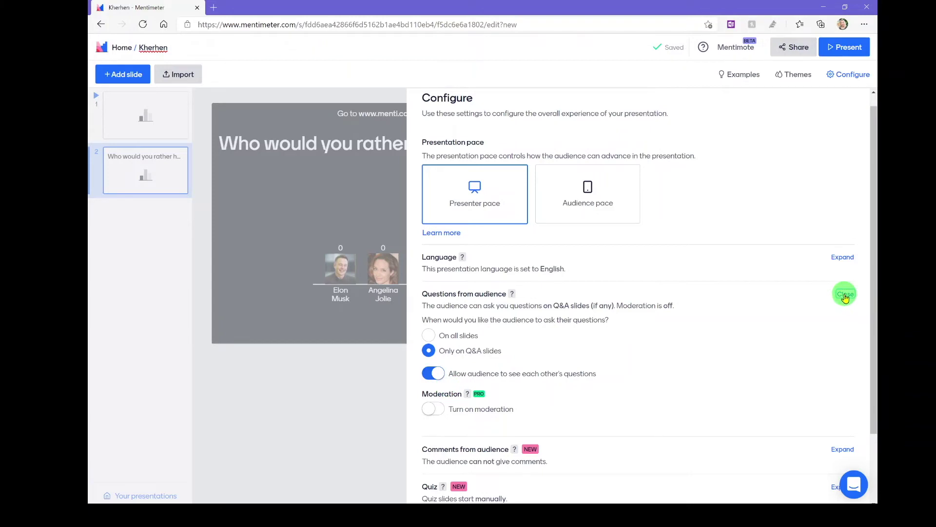
pyautogui.click(845, 296)
pyautogui.click(846, 345)
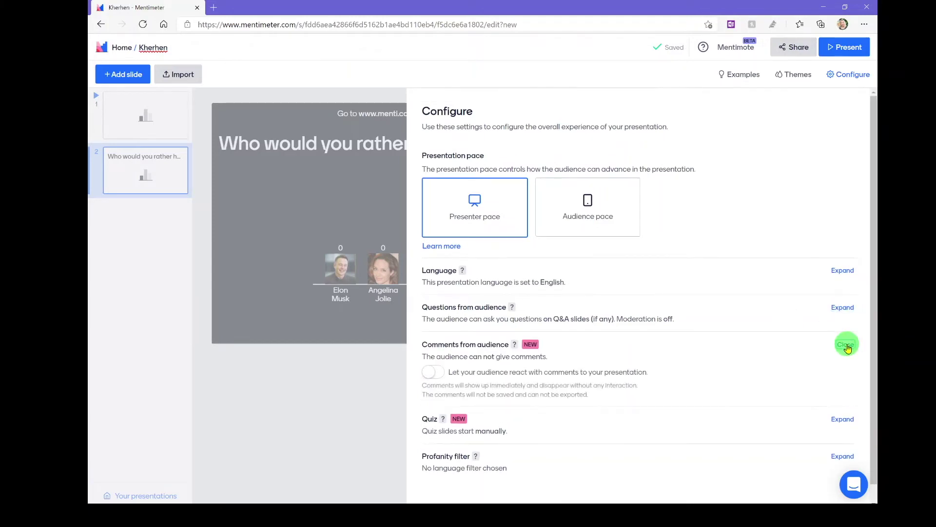
pyautogui.press('Tab')
pyautogui.press('space')
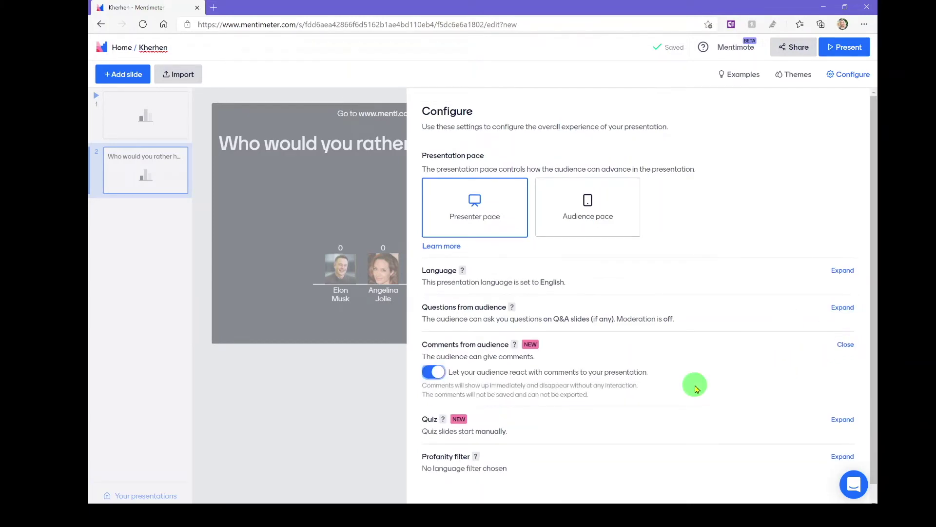
# Show the quiz start settings and choose English for the profanity filter, leaving its language list open
pyautogui.press('Tab')
pyautogui.press('Tab')
pyautogui.press('space')
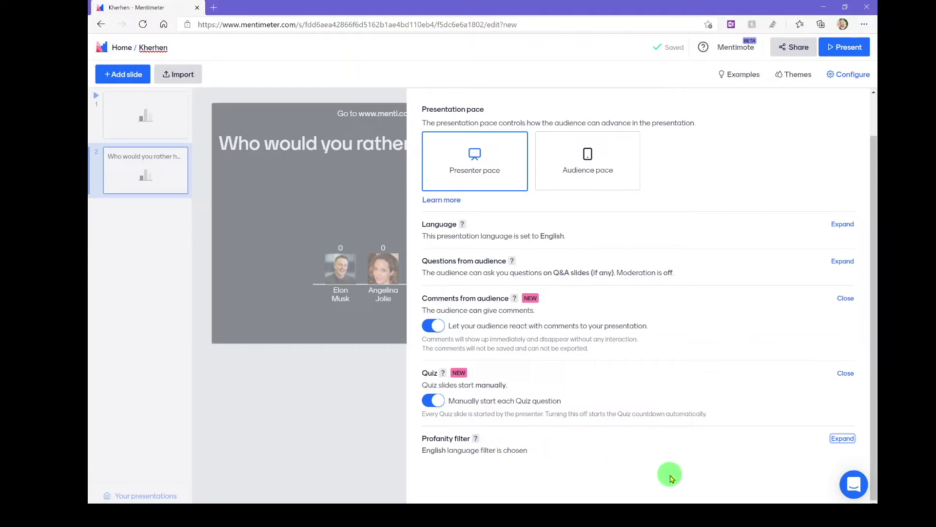
pyautogui.click(843, 439)
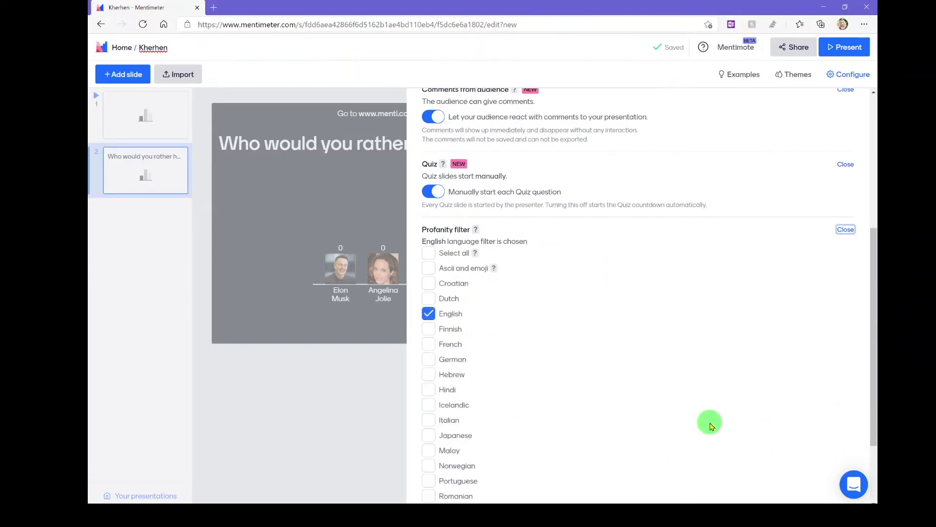
# Look through the rest of the profanity filter's language list in the presentation configuration
pyautogui.scroll(-2, 709, 424)
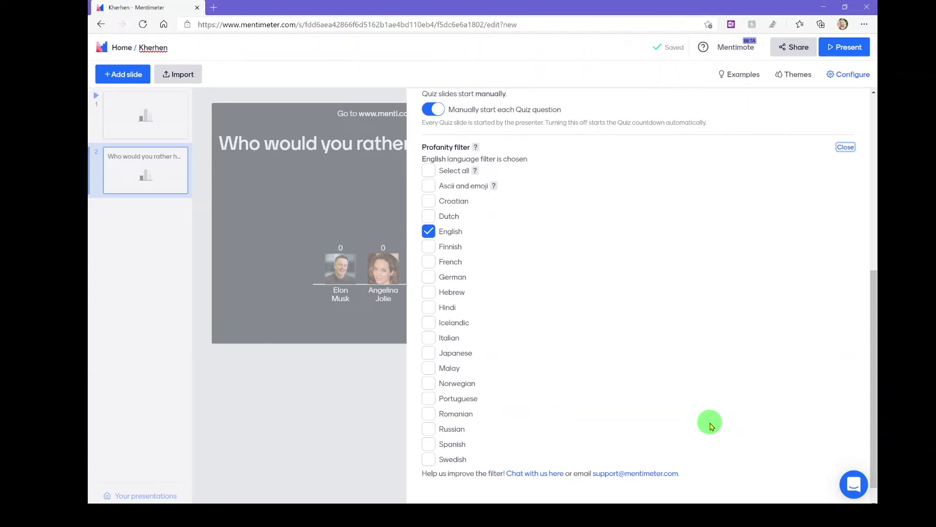
pyautogui.click(710, 427)
pyautogui.click(709, 443)
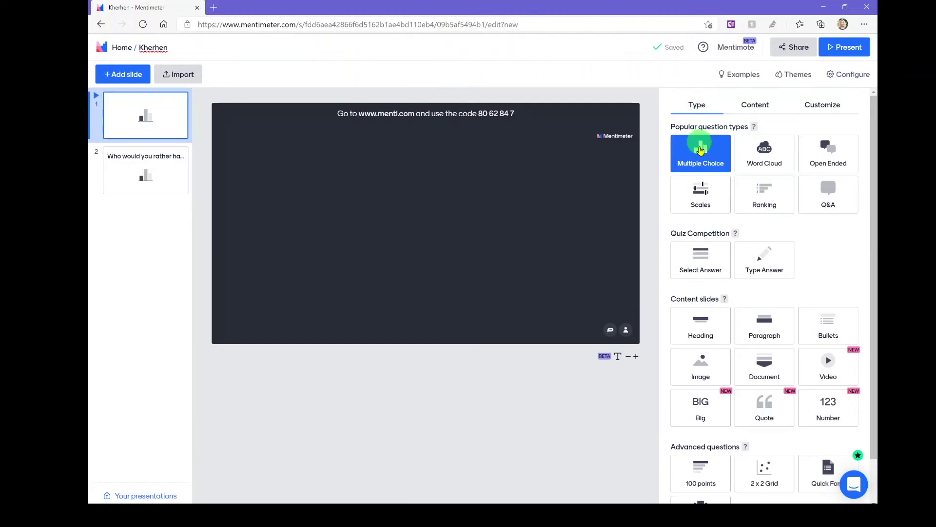
# Make the first slide a Word Cloud asking "Where are you attending from?"
pyautogui.click(700, 164)
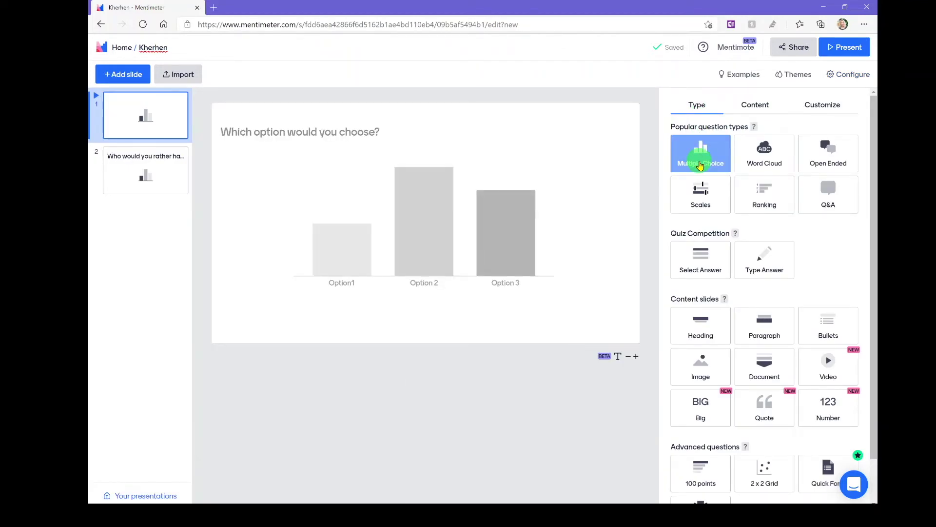
pyautogui.click(769, 163)
pyautogui.click(725, 160)
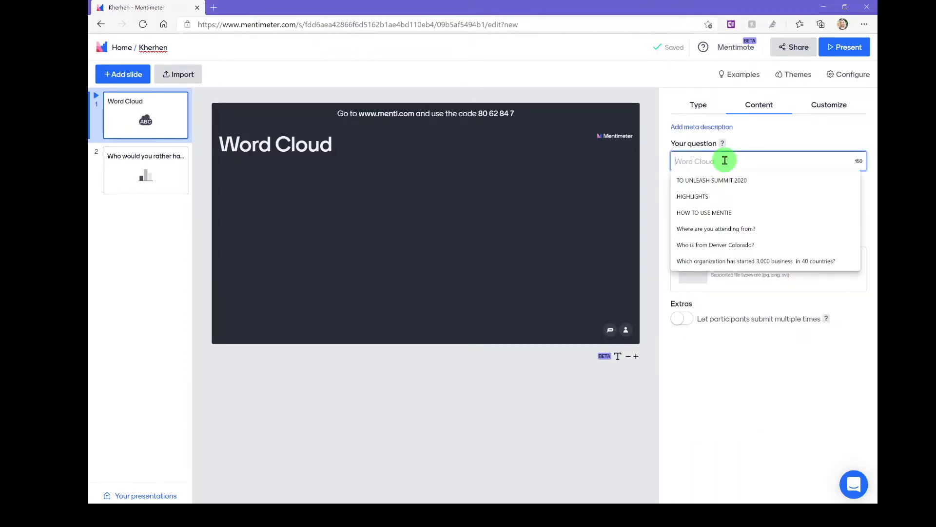
pyautogui.click(716, 228)
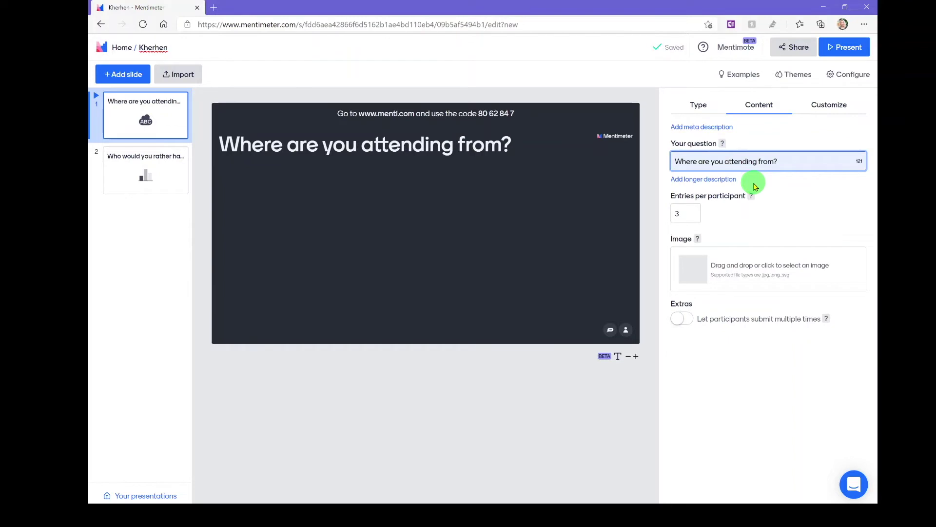
# Open the longer description field of the word cloud question and set the entries per participant to 1
pyautogui.click(725, 181)
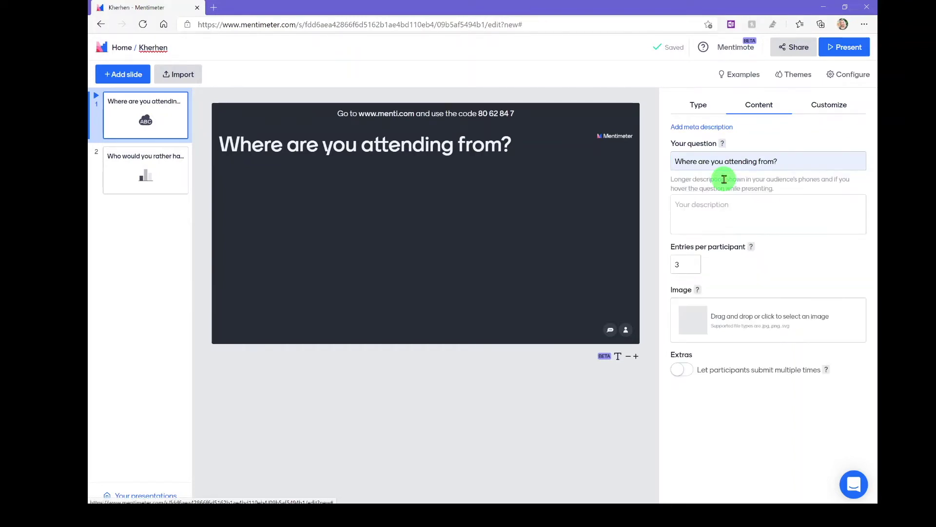
pyautogui.click(718, 209)
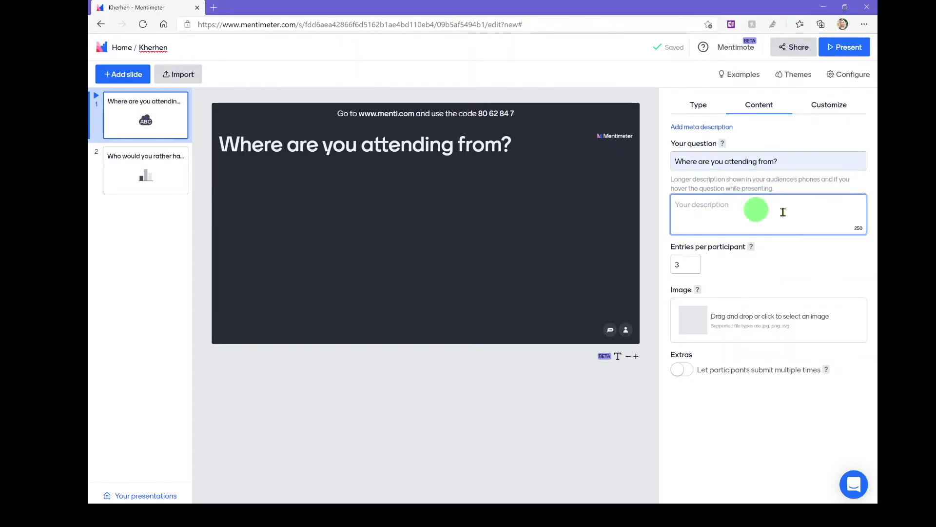
pyautogui.click(695, 268)
pyautogui.click(695, 267)
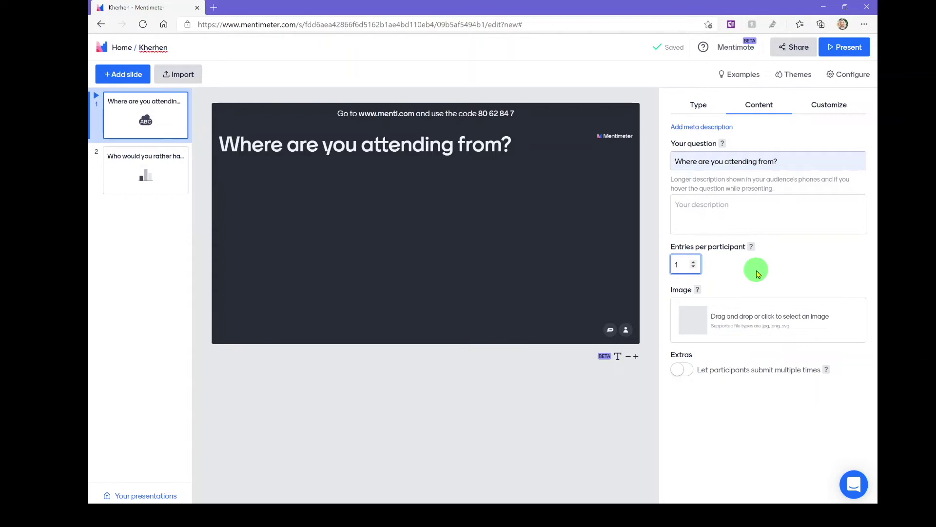
# Browse the image sources and add the mountain valley photo from the Unsplash image library to the word cloud slide
pyautogui.click(694, 320)
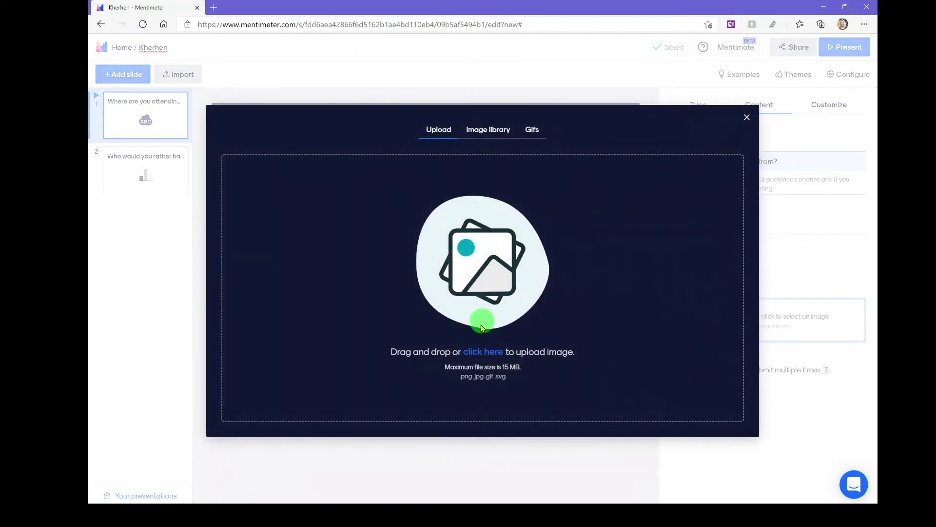
pyautogui.click(486, 134)
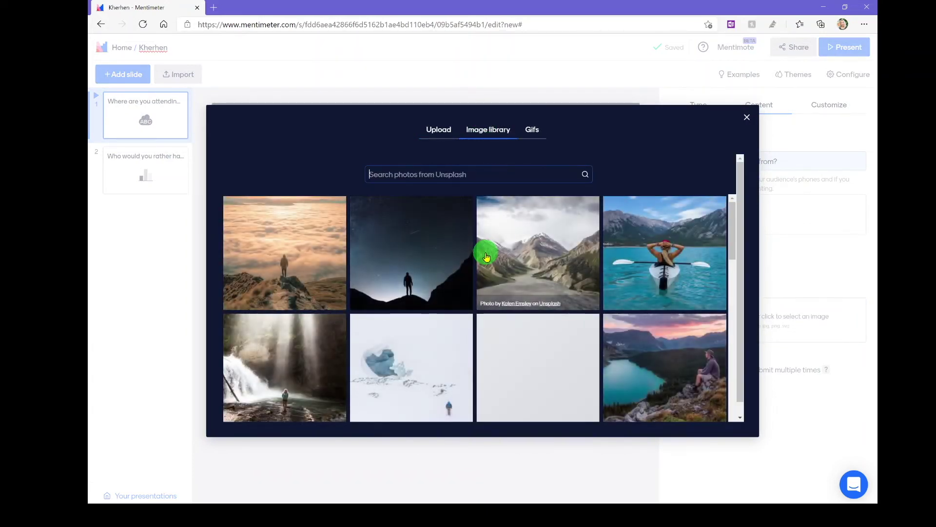
pyautogui.click(532, 130)
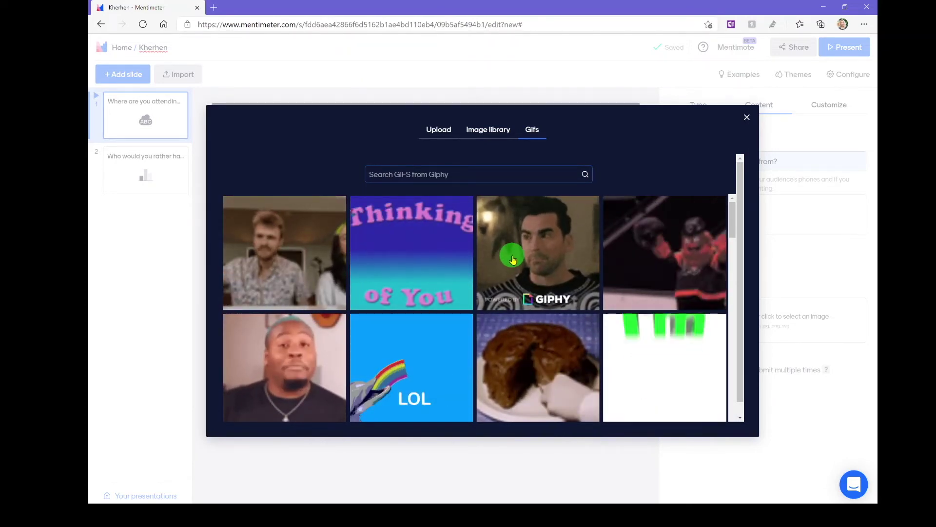
pyautogui.click(481, 131)
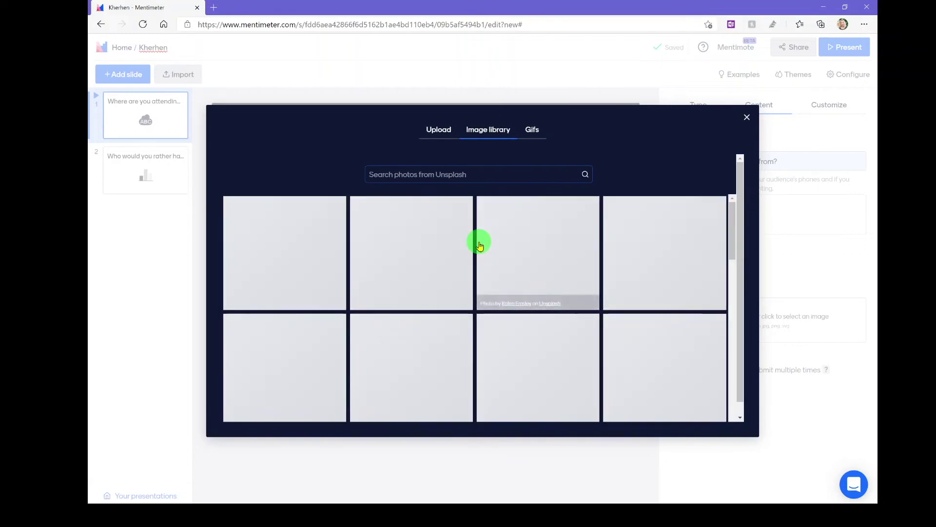
pyautogui.click(538, 266)
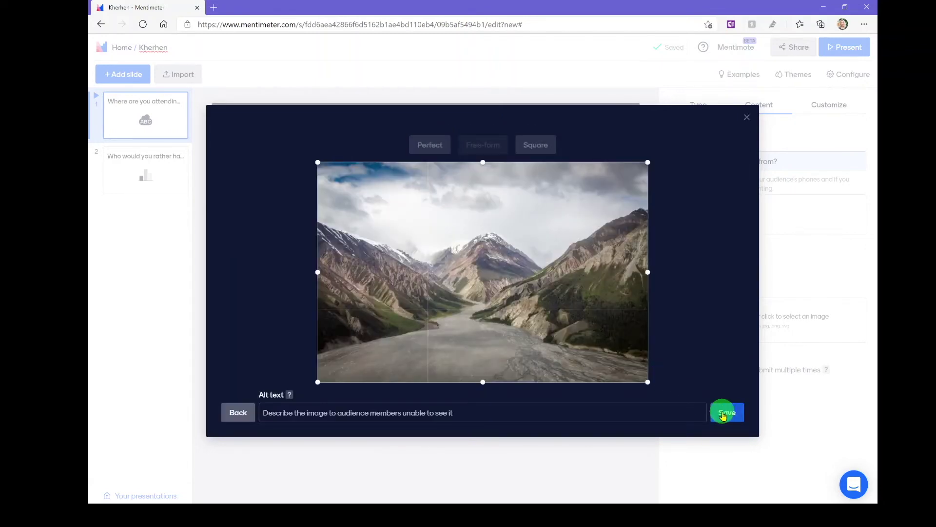
pyautogui.click(728, 413)
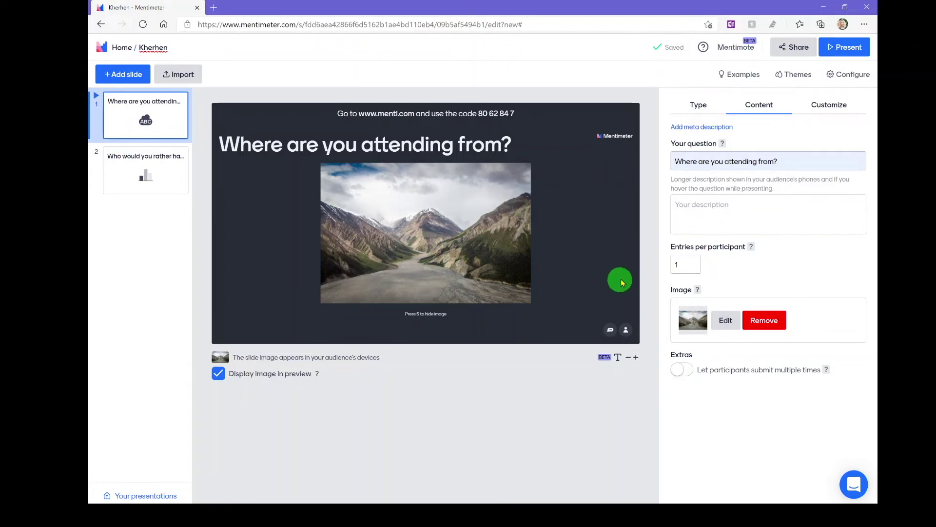
# Reopen the slide image for editing, go back to the image sources and browse the Giphy GIFs
pyautogui.click(725, 322)
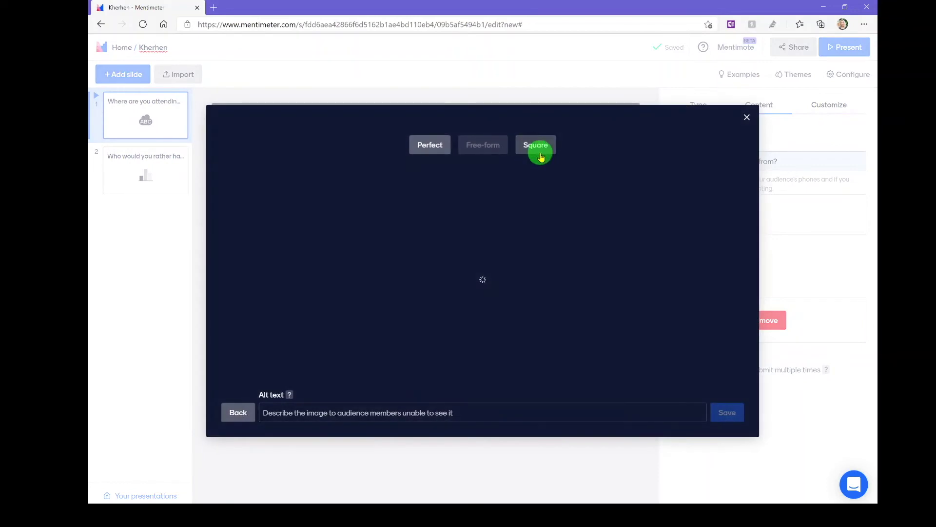
pyautogui.click(237, 419)
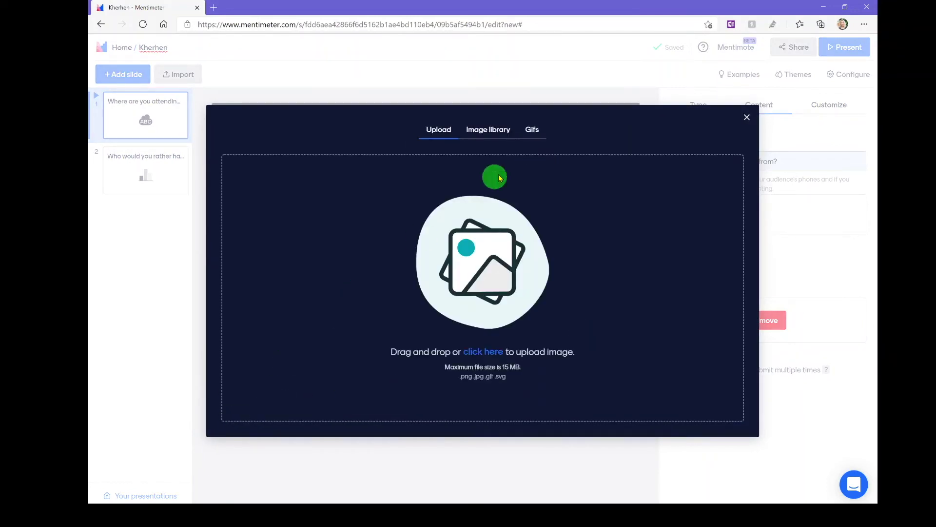
pyautogui.click(533, 132)
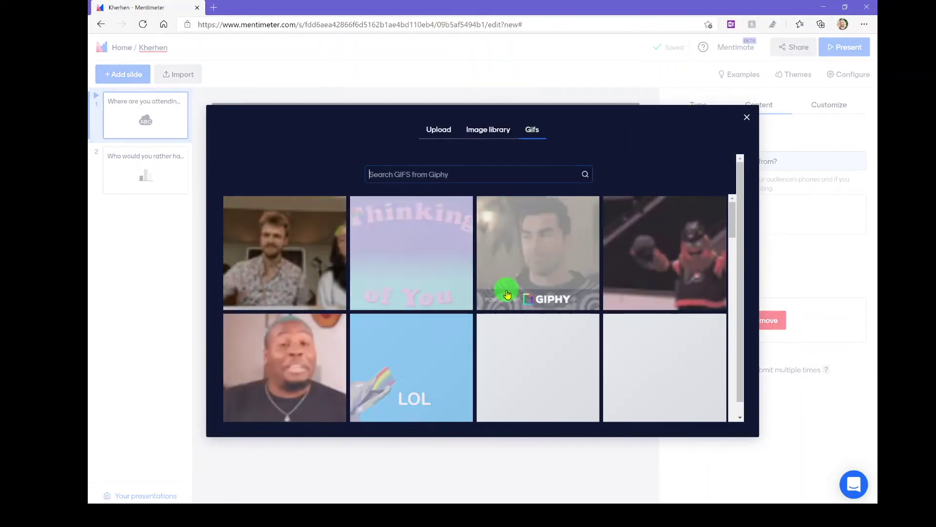
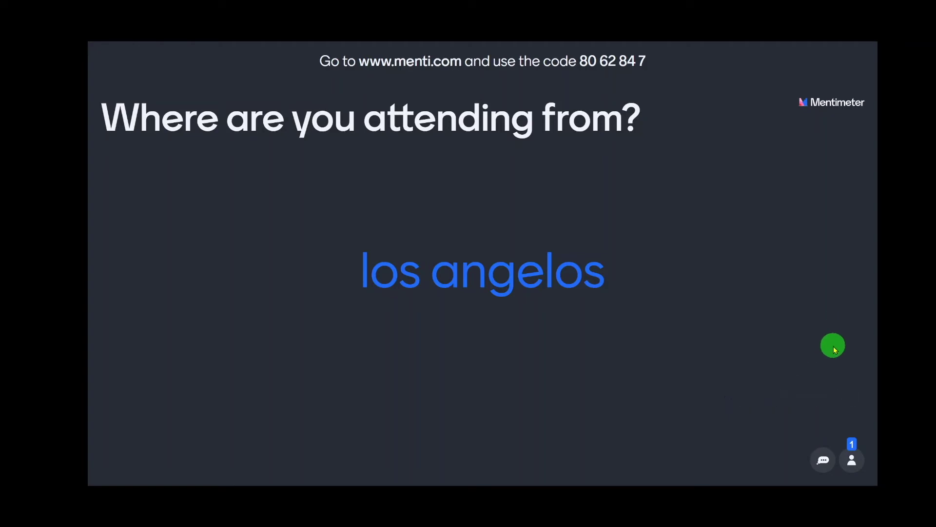
# Exit the presentation view and switch the Close voting setting for the word cloud slide
pyautogui.press('Escape')
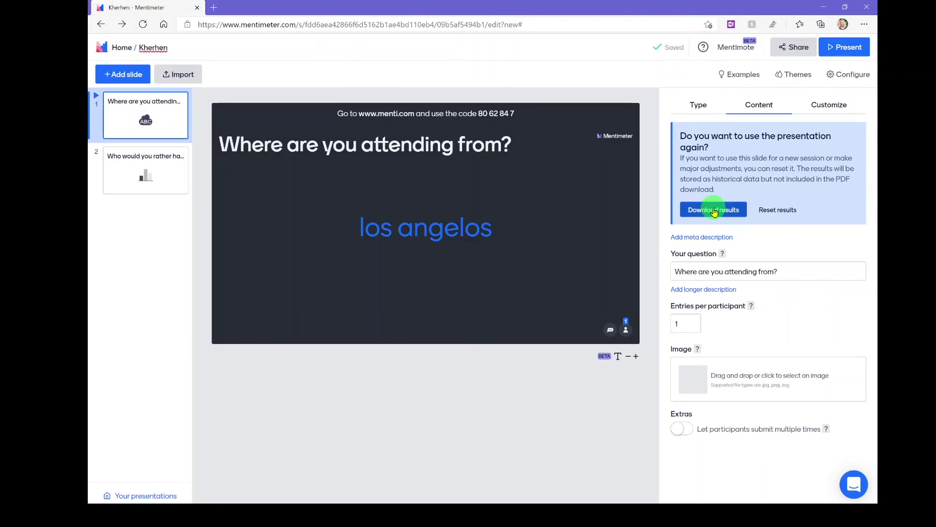
pyautogui.click(830, 106)
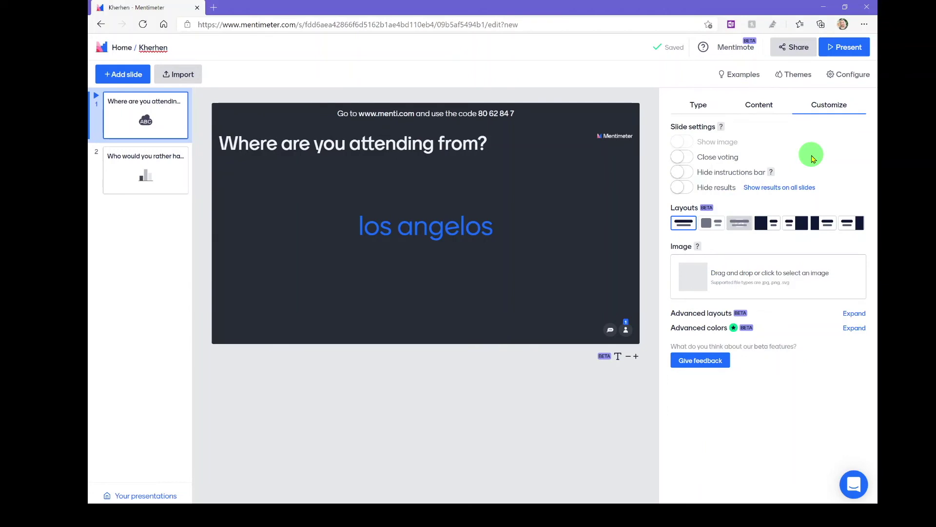
pyautogui.click(681, 156)
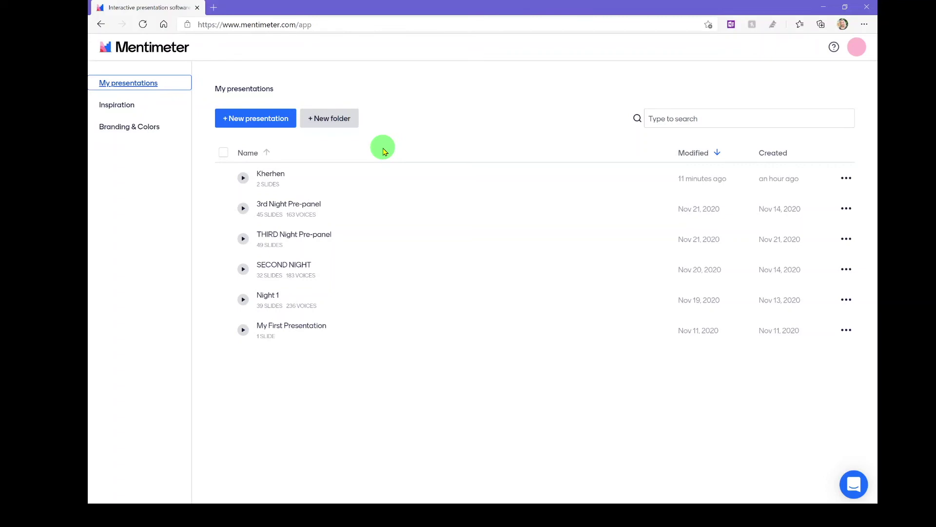
# Select and deselect the Kherhen presentation in the presentations list, and open its Mentimote remote
pyautogui.click(226, 183)
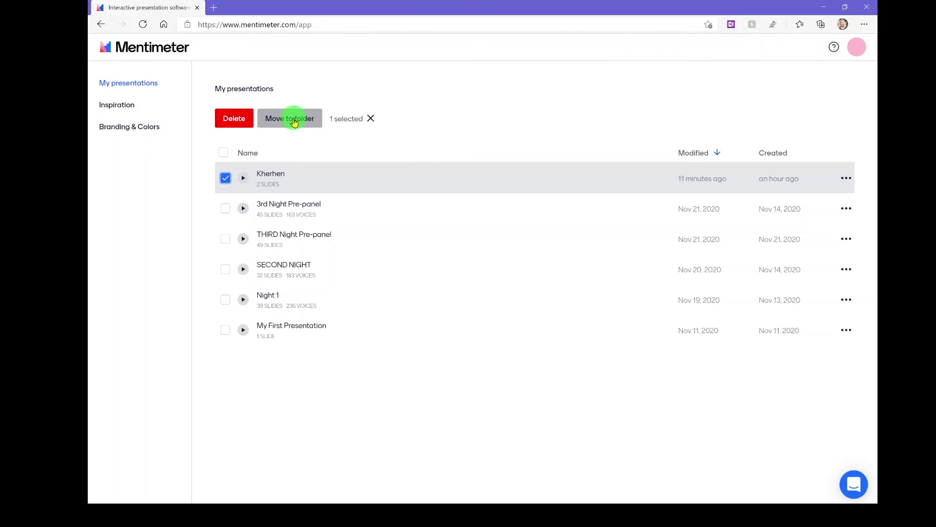
pyautogui.click(226, 177)
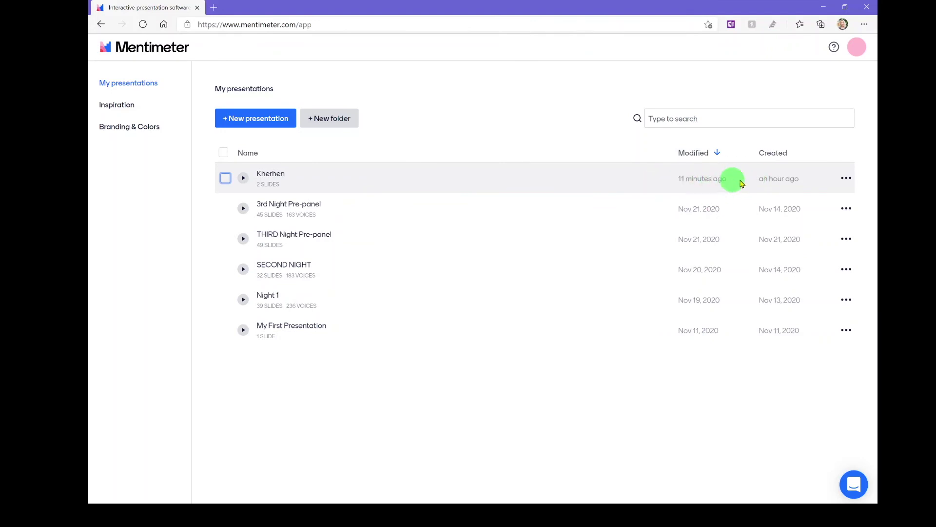
pyautogui.click(848, 180)
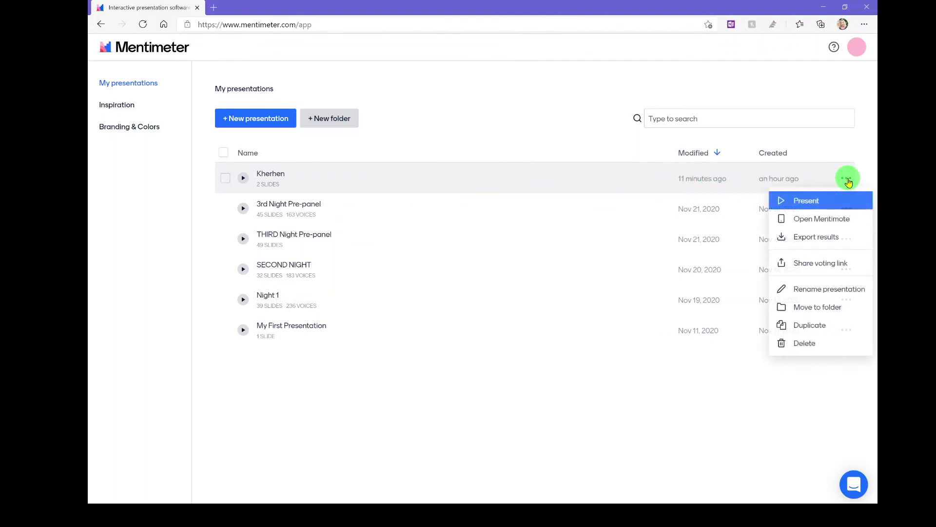
pyautogui.click(825, 222)
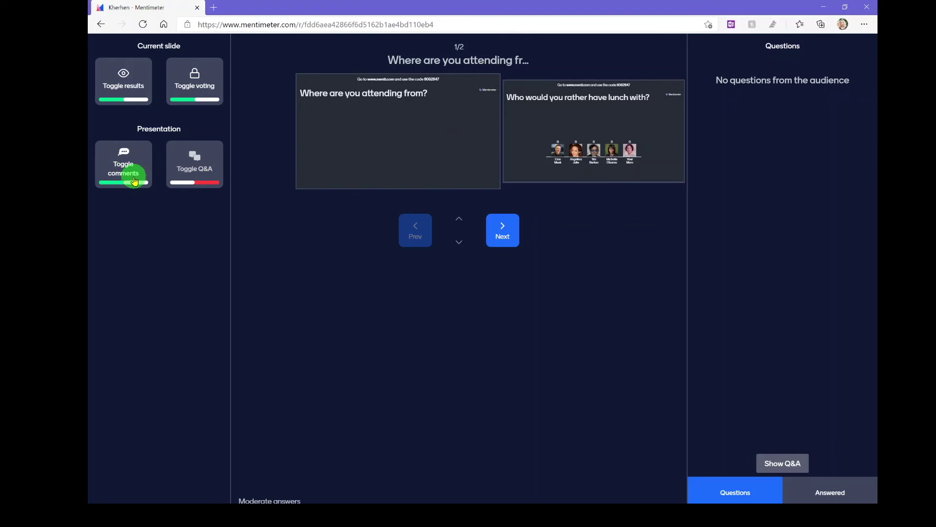
# Turn the audience Q&A on and off again, switch off comments, and show the answered questions in Mentimote
pyautogui.click(202, 174)
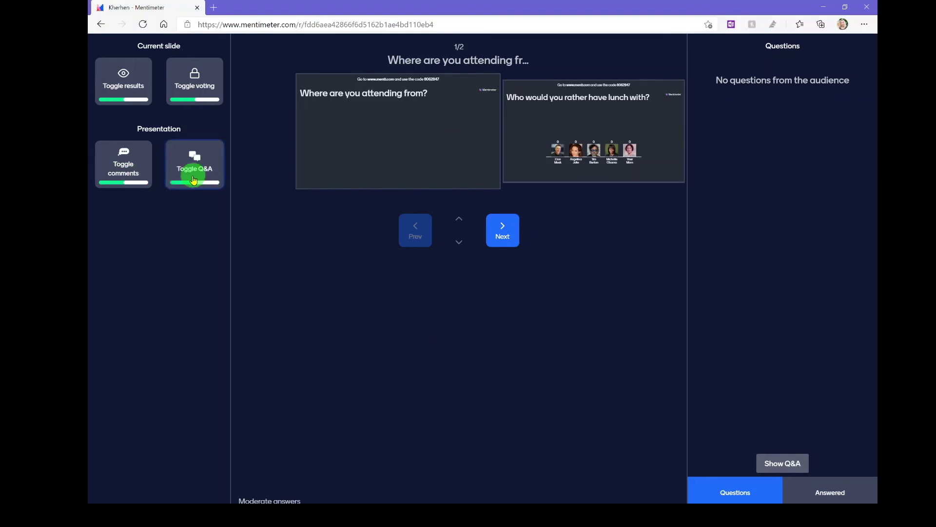
pyautogui.click(207, 185)
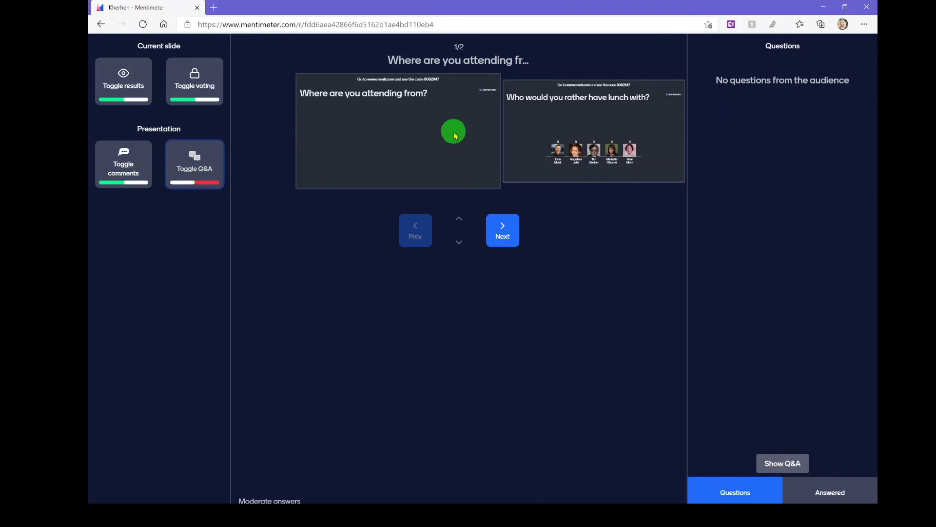
pyautogui.click(139, 186)
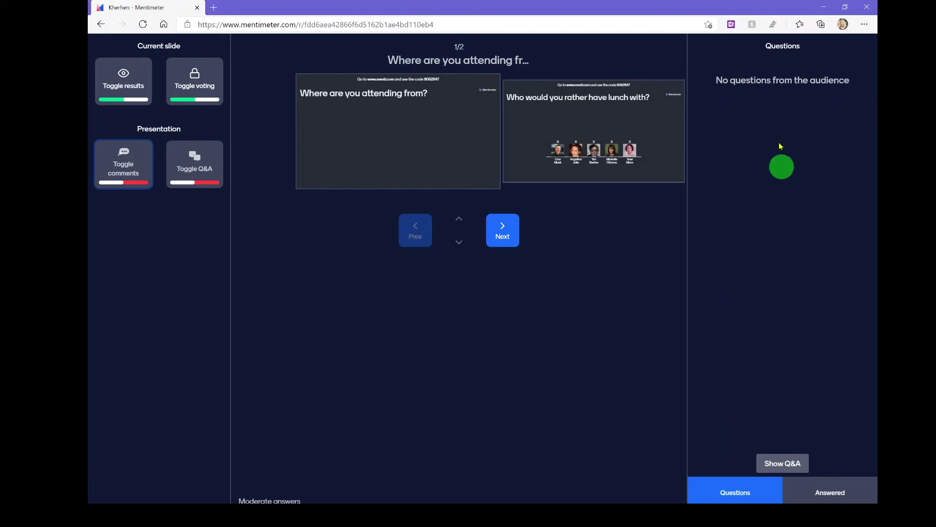
pyautogui.click(823, 490)
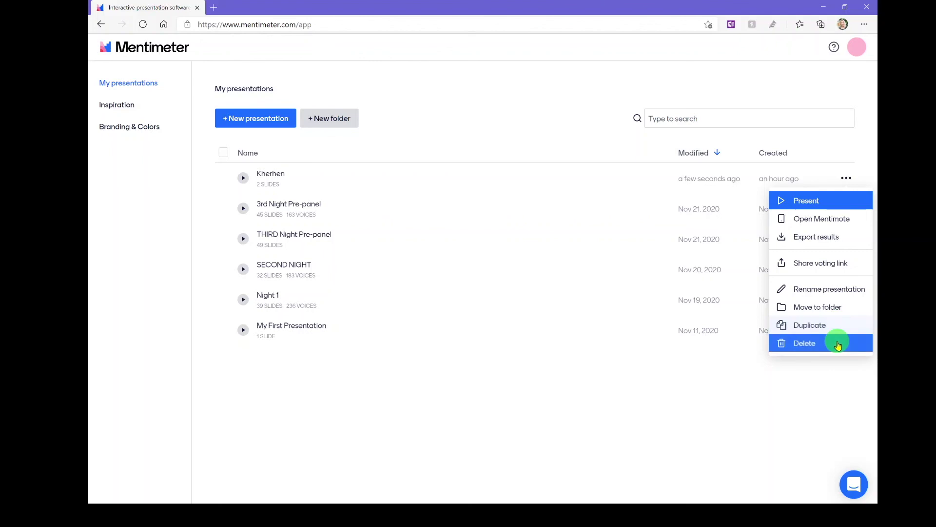
# Create a new folder named Youtube among the presentations
pyautogui.click(836, 322)
pyautogui.click(332, 120)
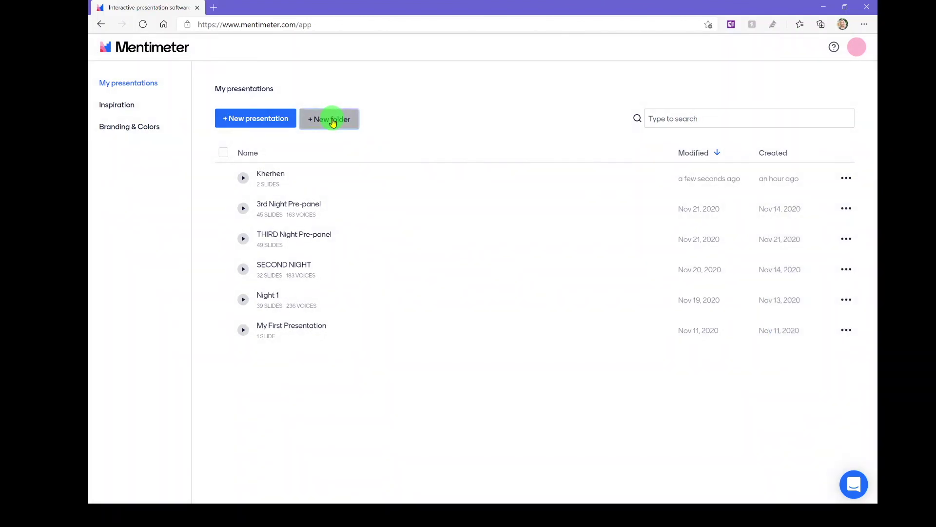
pyautogui.write('Youtube')
pyautogui.click(634, 168)
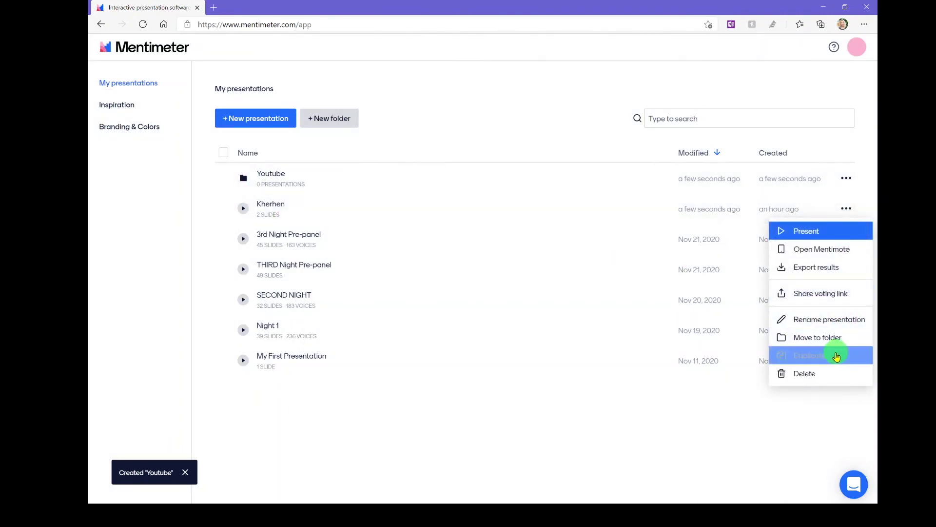
# Move the Kherhen presentation into the Youtube folder
pyautogui.click(830, 337)
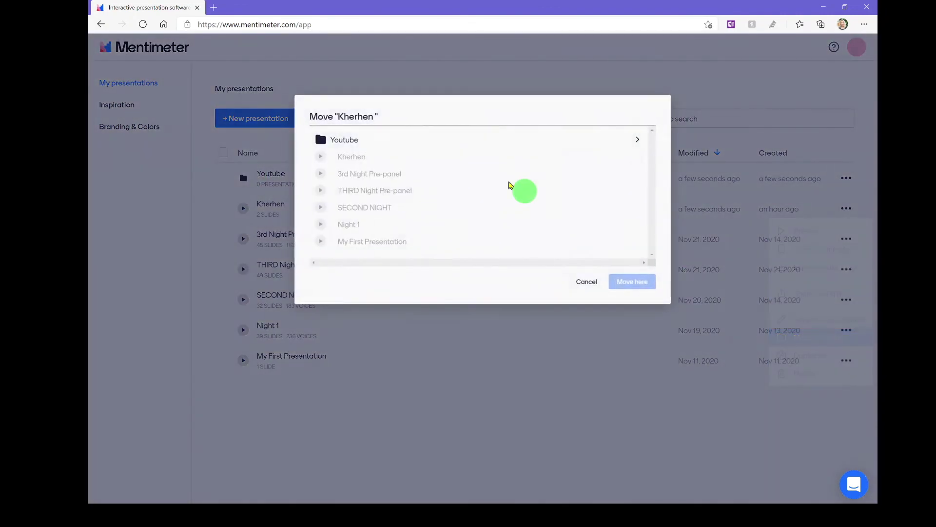
pyautogui.click(366, 140)
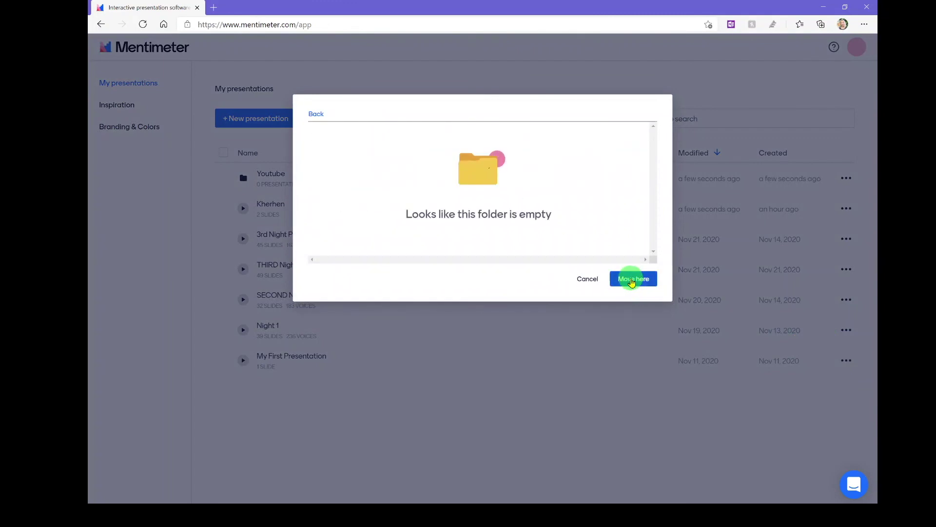
pyautogui.click(633, 278)
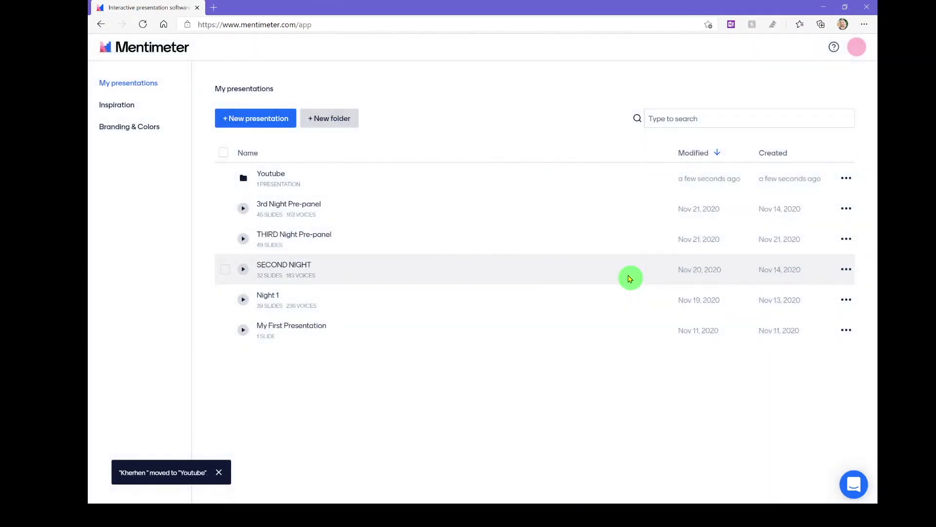
# Create another presentations folder named ALDN
pyautogui.click(324, 122)
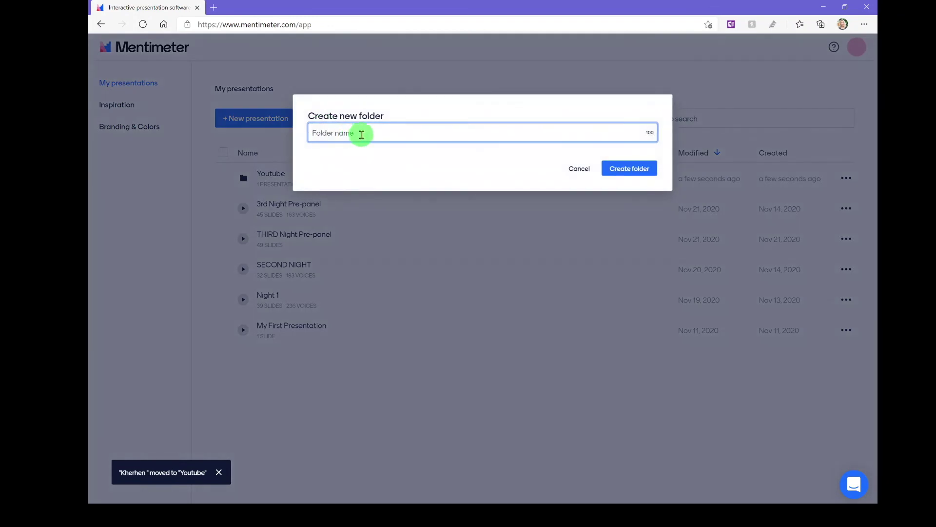
pyautogui.write('ALDN')
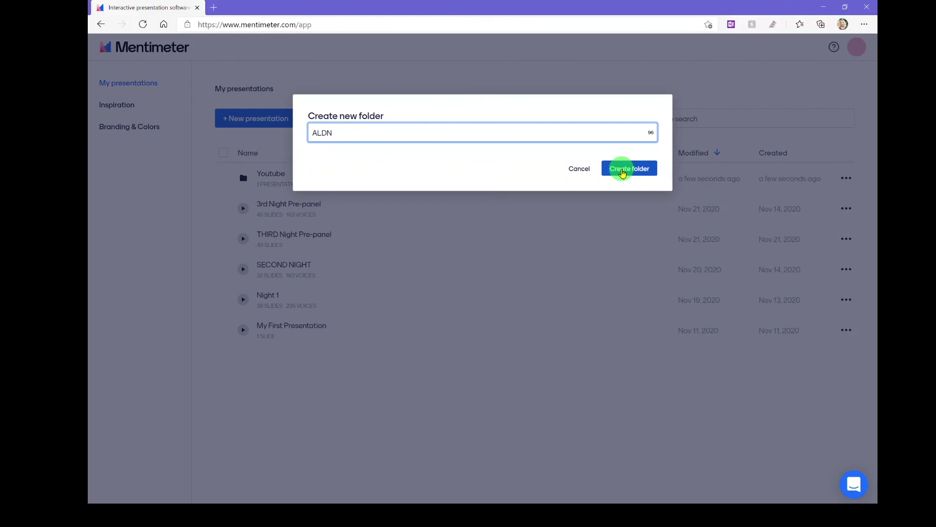
pyautogui.click(622, 172)
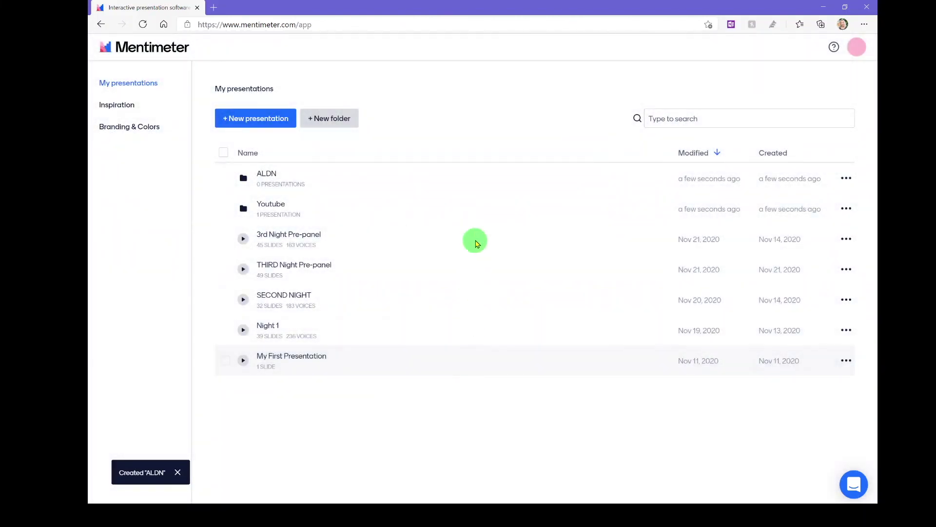
# Move the 3rd Night Pre-panel presentation into the ALDN folder
pyautogui.click(848, 240)
pyautogui.click(834, 369)
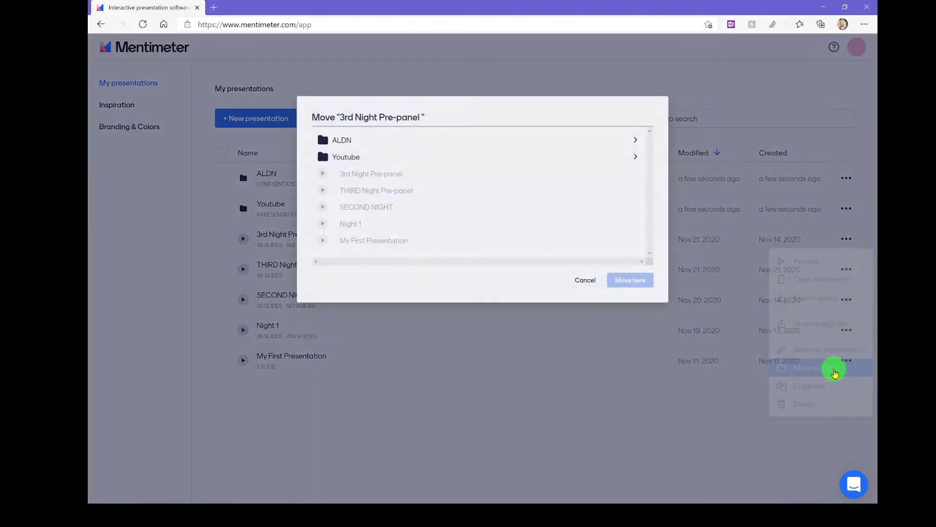
pyautogui.click(398, 138)
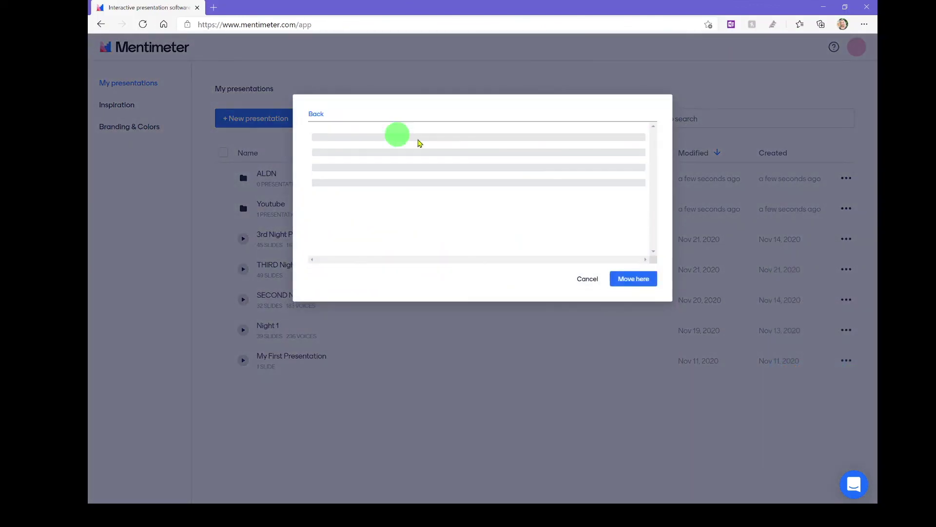
pyautogui.click(636, 281)
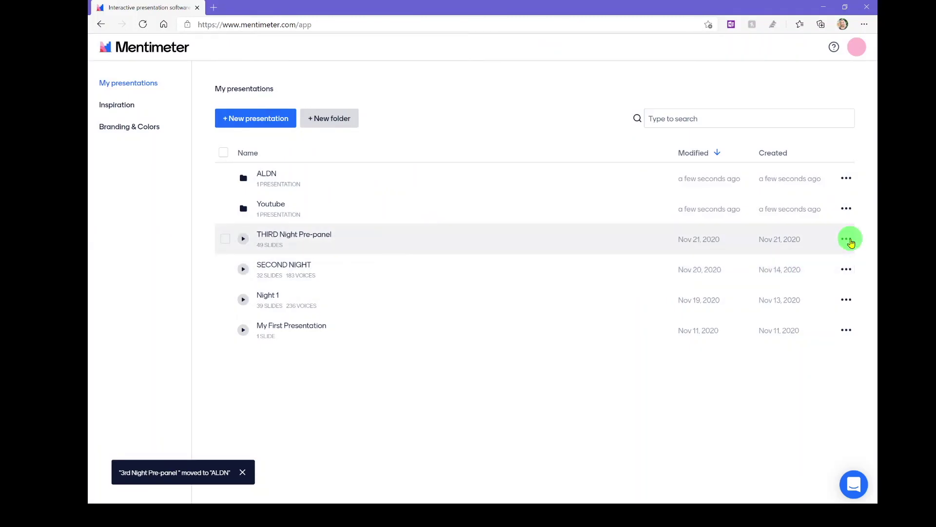